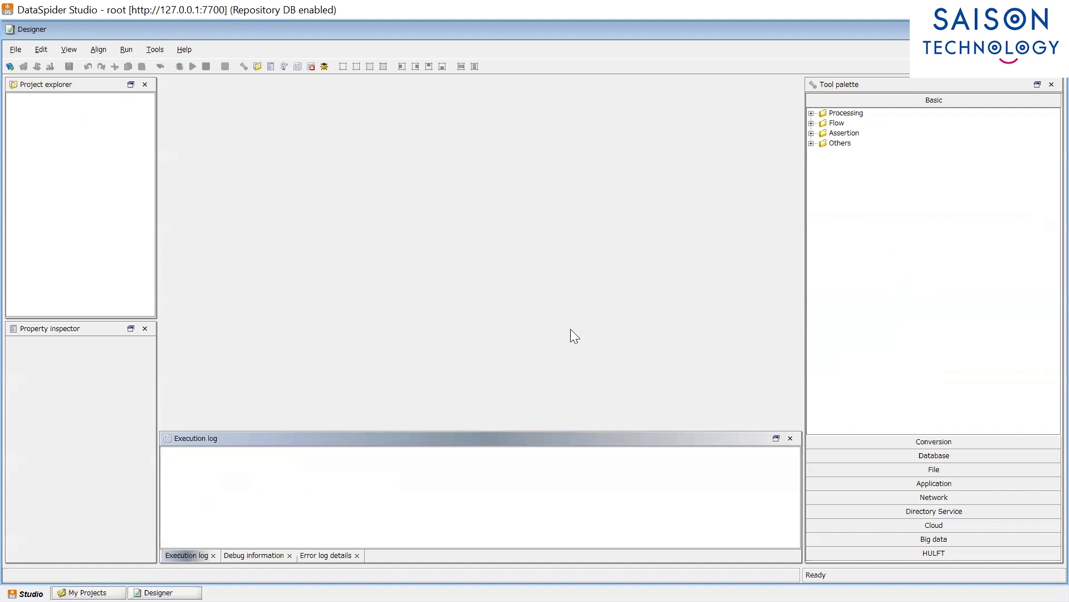
Step: Create the project 'Snowflake Demo' with its default script named 'Script'
{"action": "left_click", "coordinate": [15, 49]}
{"action": "mouse_move", "coordinate": [31, 66]}
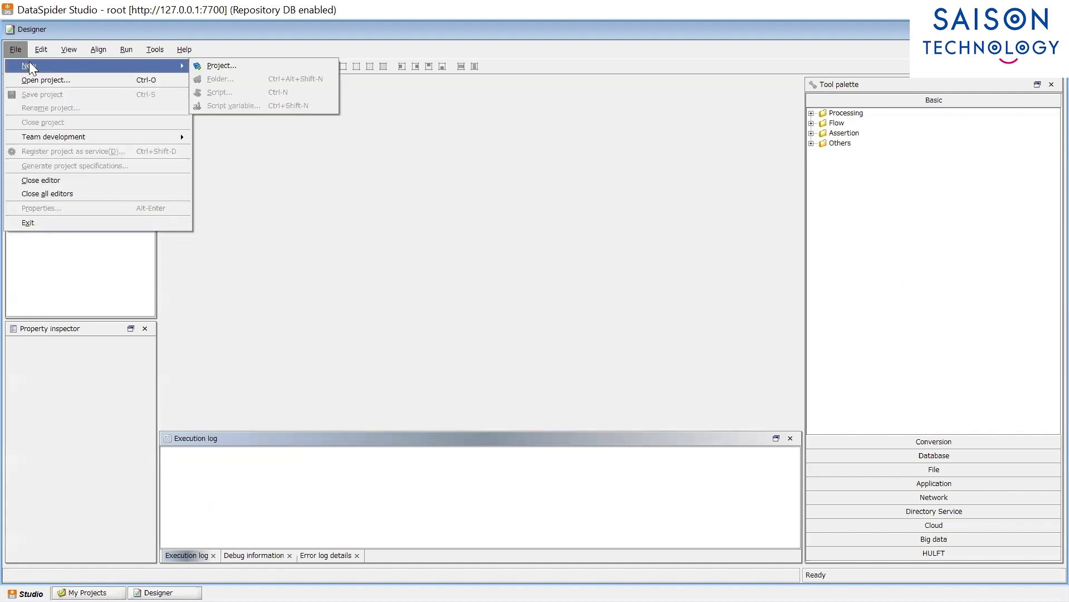
{"action": "left_click", "coordinate": [222, 66]}
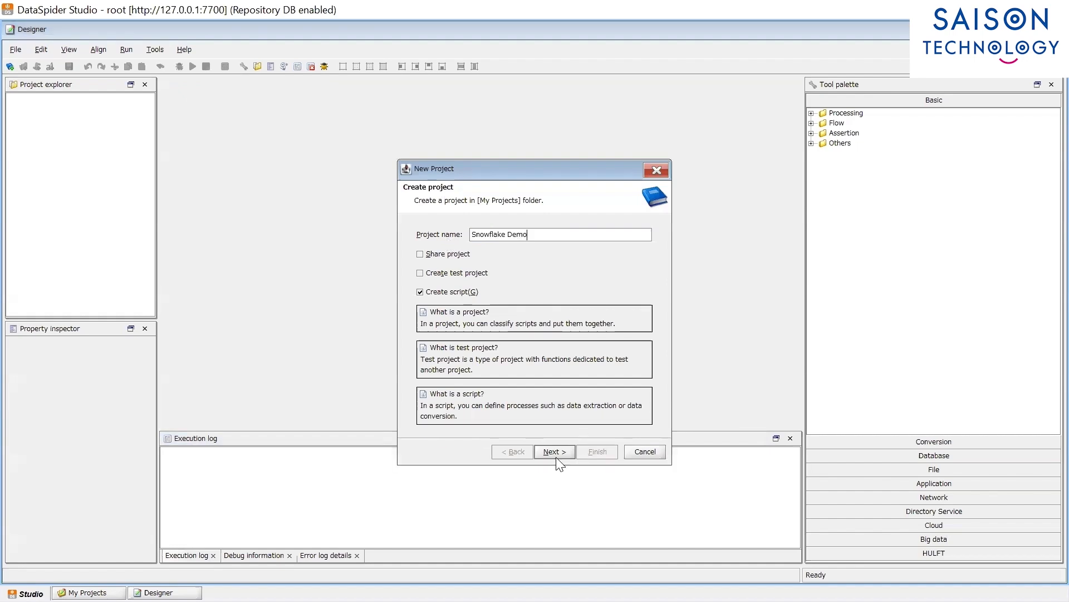
{"action": "left_click", "coordinate": [557, 458]}
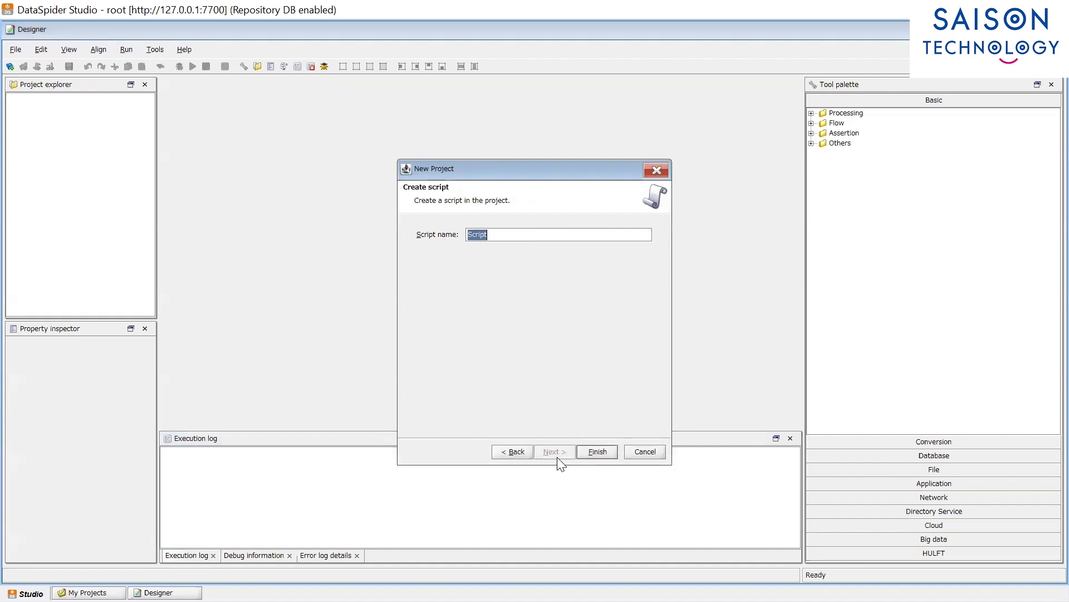
{"action": "left_click", "coordinate": [596, 453]}
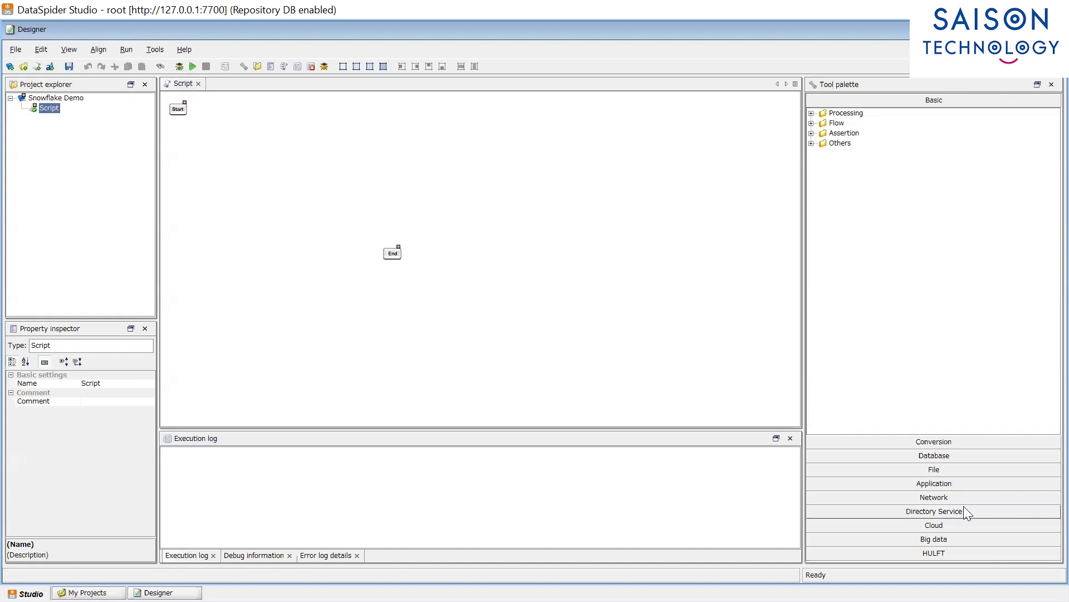
Step: Place a SQL Server Read Table operation on the canvas named 'Read Customer Data'
{"action": "left_click", "coordinate": [955, 457]}
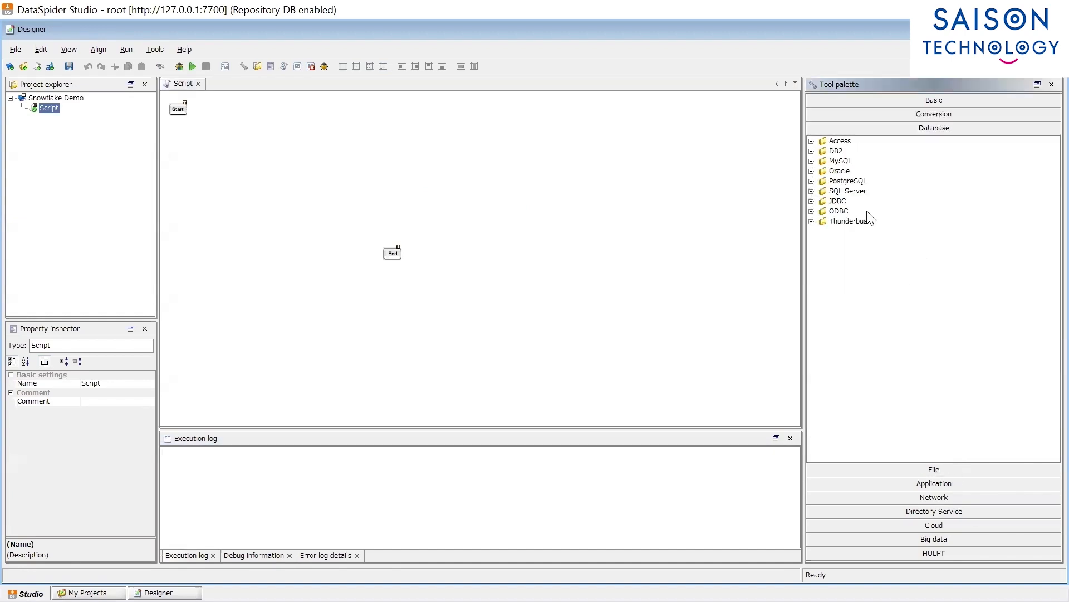
{"action": "double_click", "coordinate": [862, 191]}
{"action": "left_click_drag", "start_coordinate": [870, 202], "coordinate": [269, 166]}
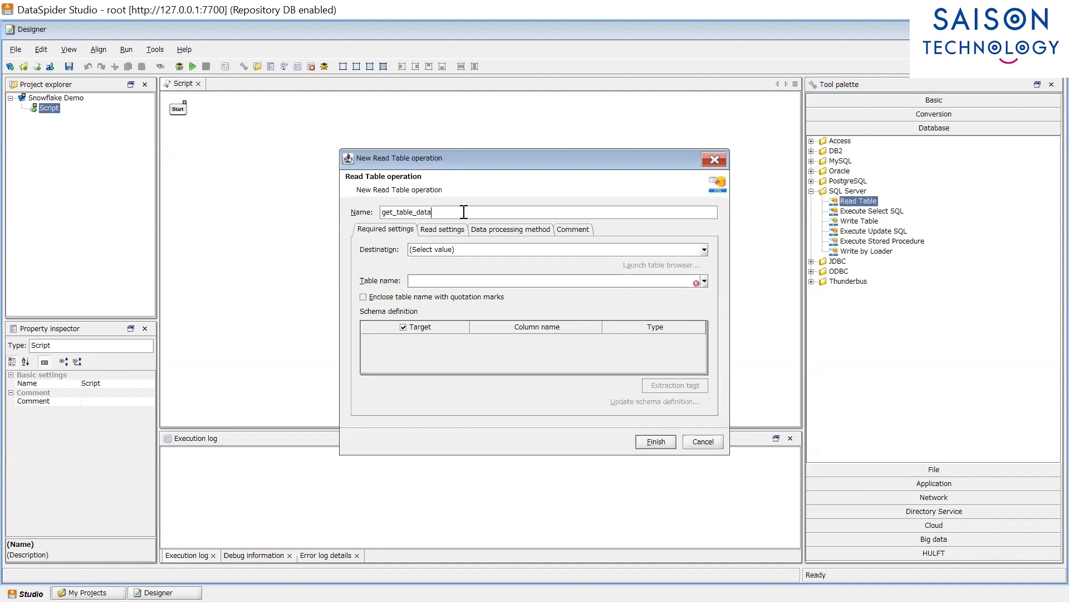
{"action": "type", "text": "Read Customer Data"}
Step: Point it at the SQL Server 2022 connection's customer_information table, previewing its structure and rows first
{"action": "left_click", "coordinate": [703, 251]}
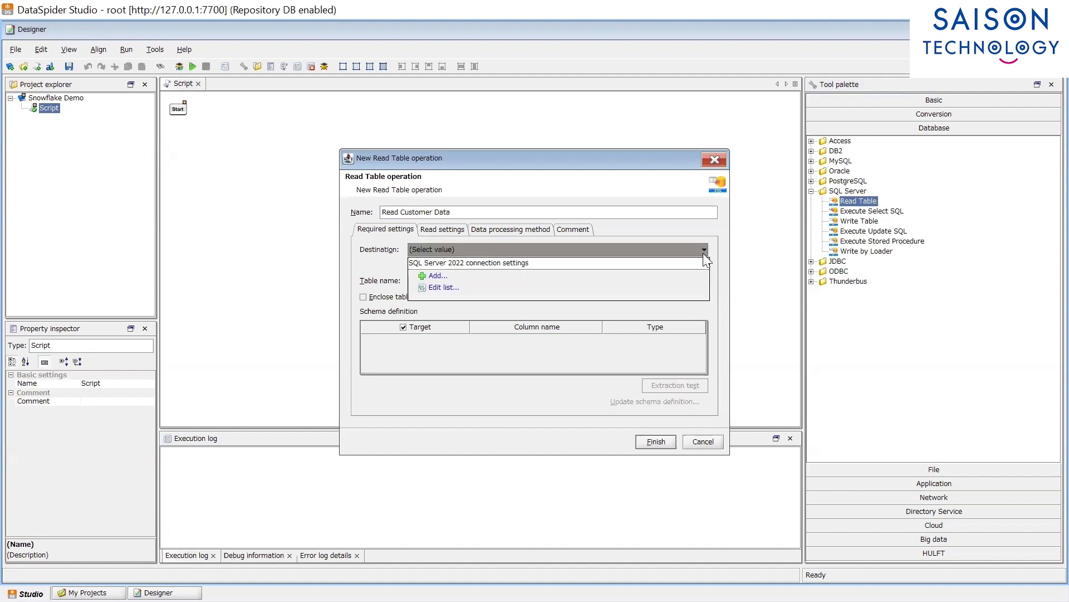
{"action": "left_click", "coordinate": [662, 264]}
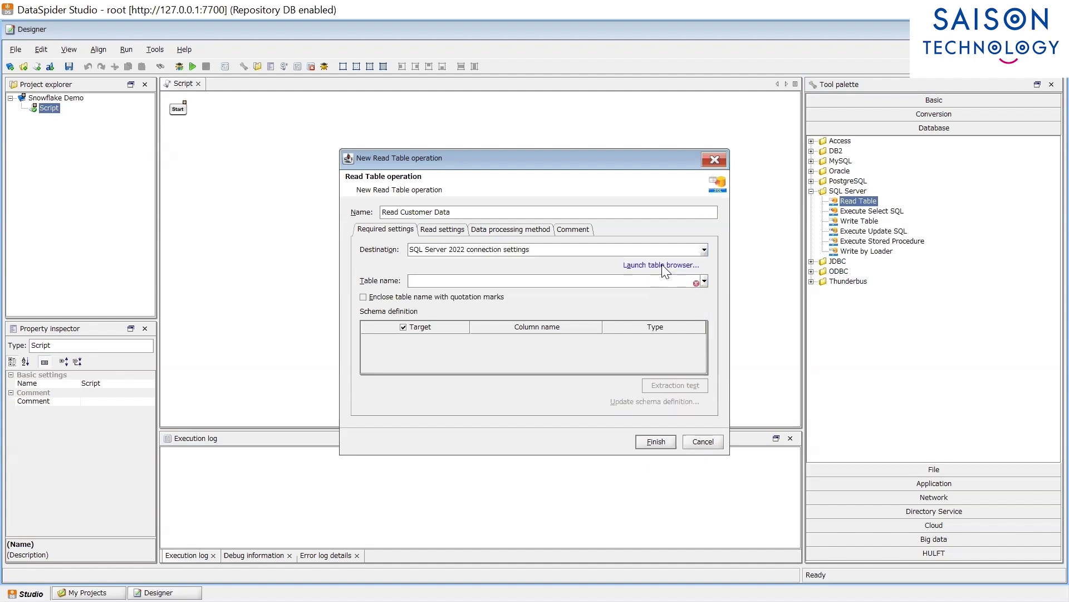
{"action": "left_click", "coordinate": [662, 265]}
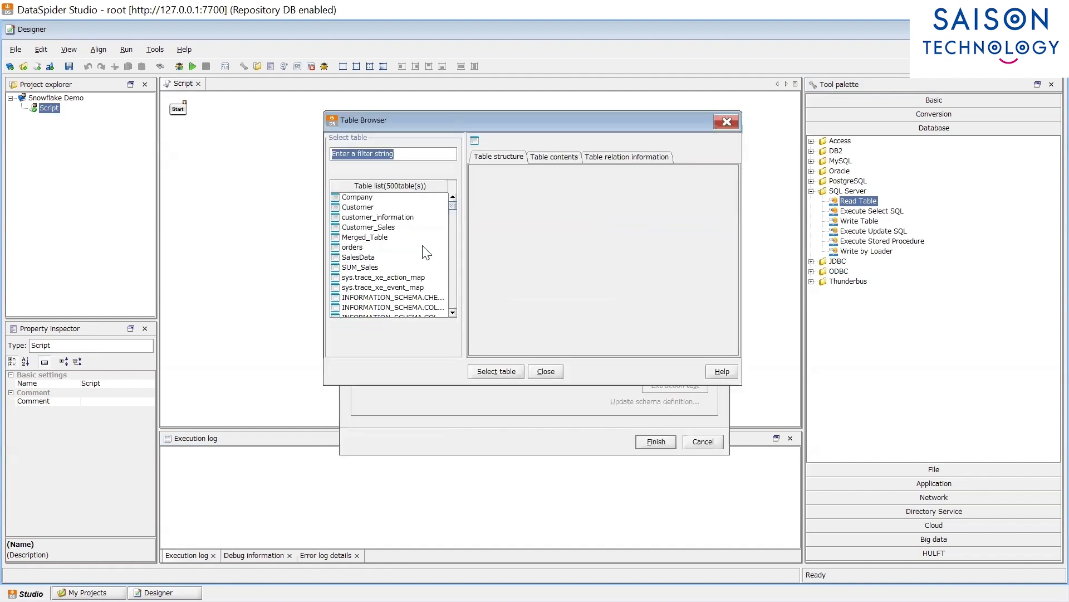
{"action": "left_click", "coordinate": [378, 217]}
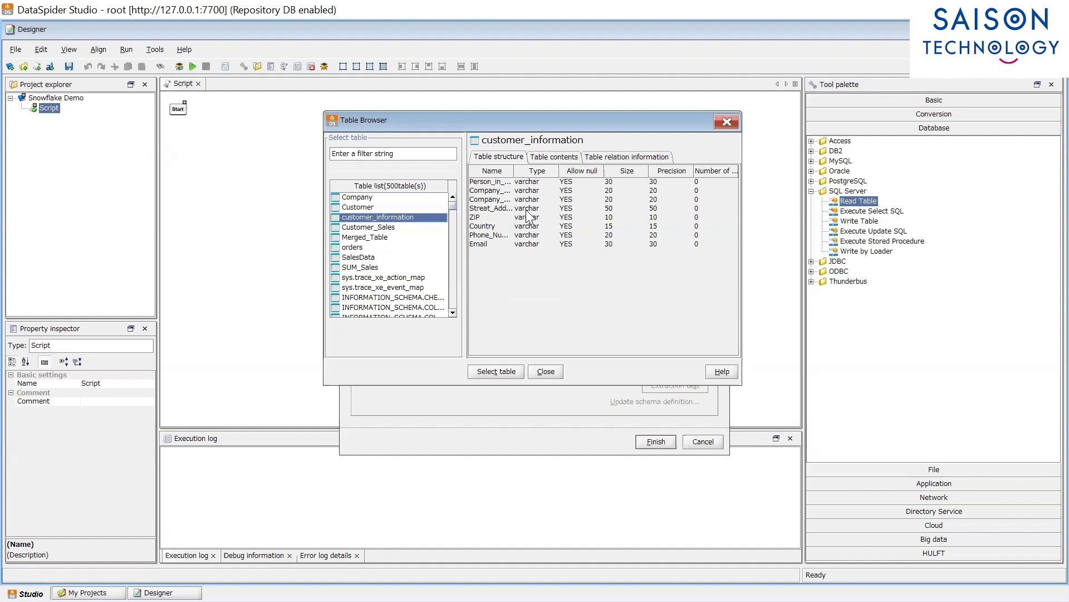
{"action": "left_click", "coordinate": [558, 159]}
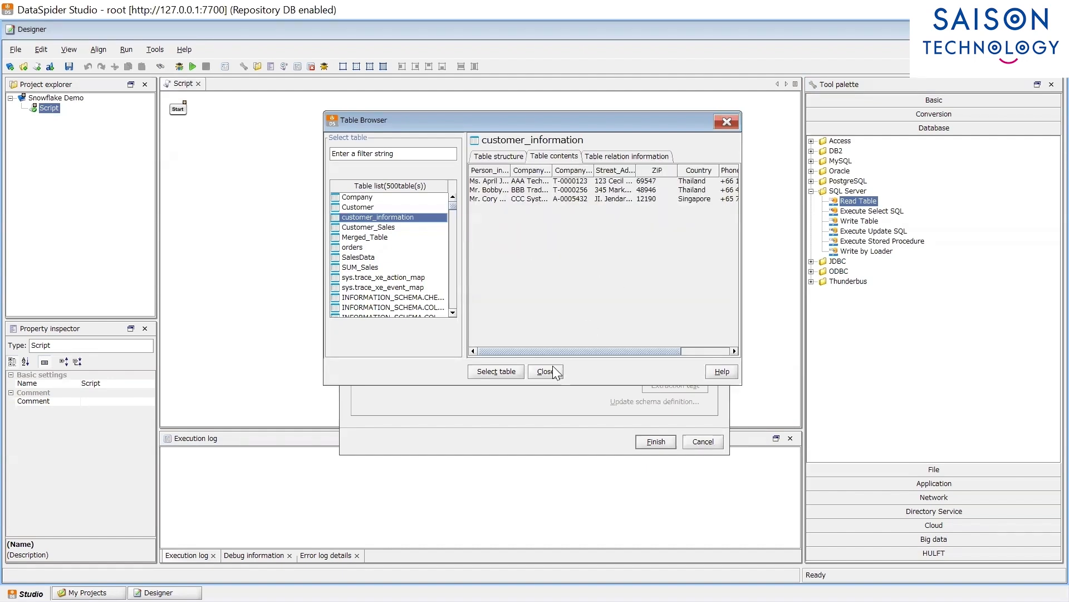
{"action": "left_click", "coordinate": [516, 371]}
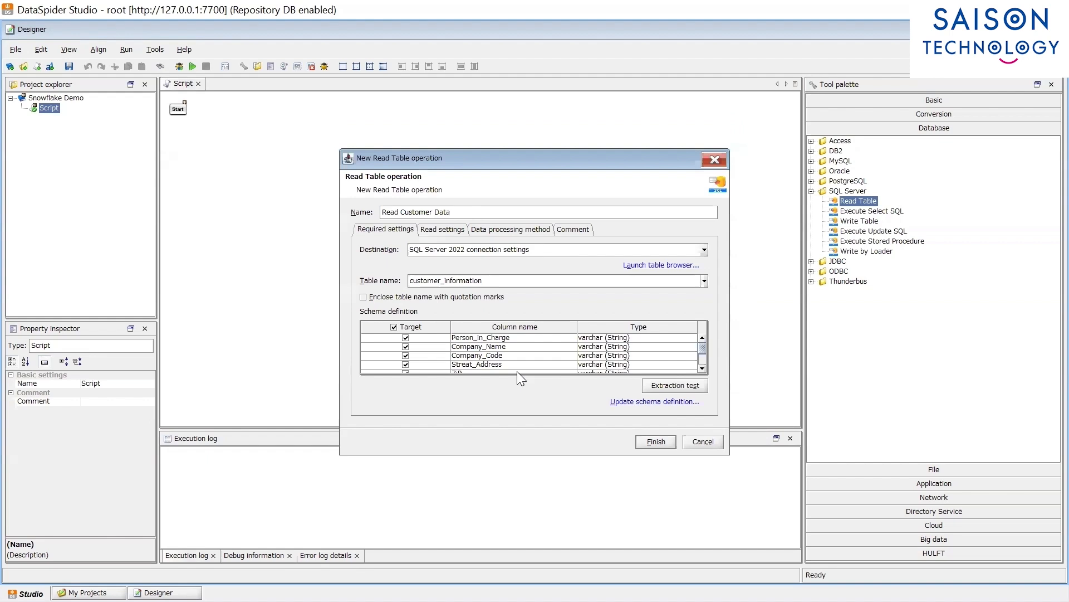
{"action": "left_click", "coordinate": [662, 445]}
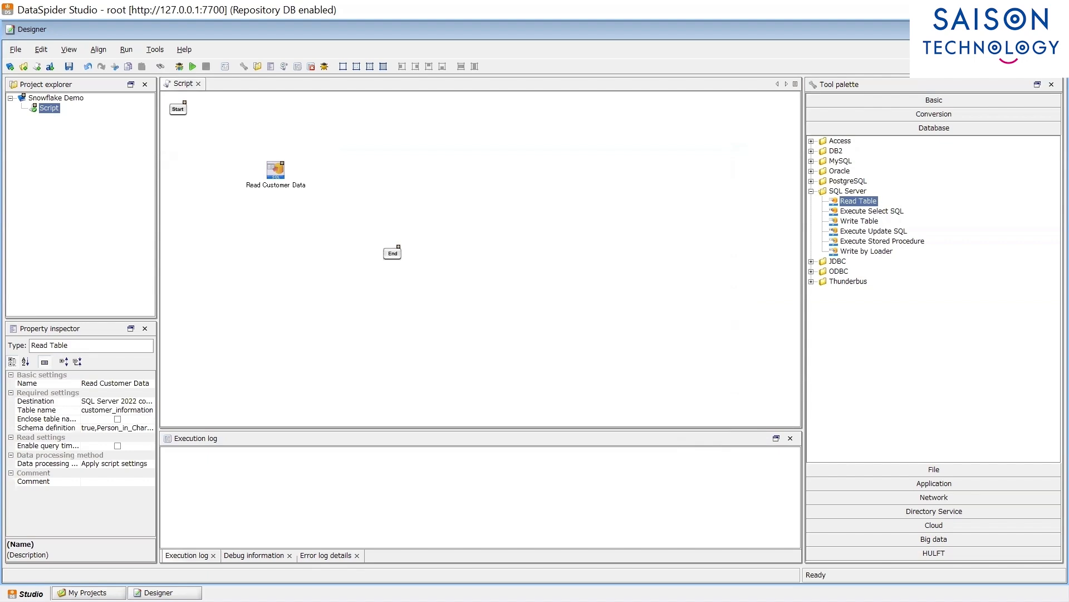
Step: Add an Excel Read from Sheet operation using /data/DMP/Input/SalesData.xlsx as the source file
{"action": "left_click", "coordinate": [937, 468]}
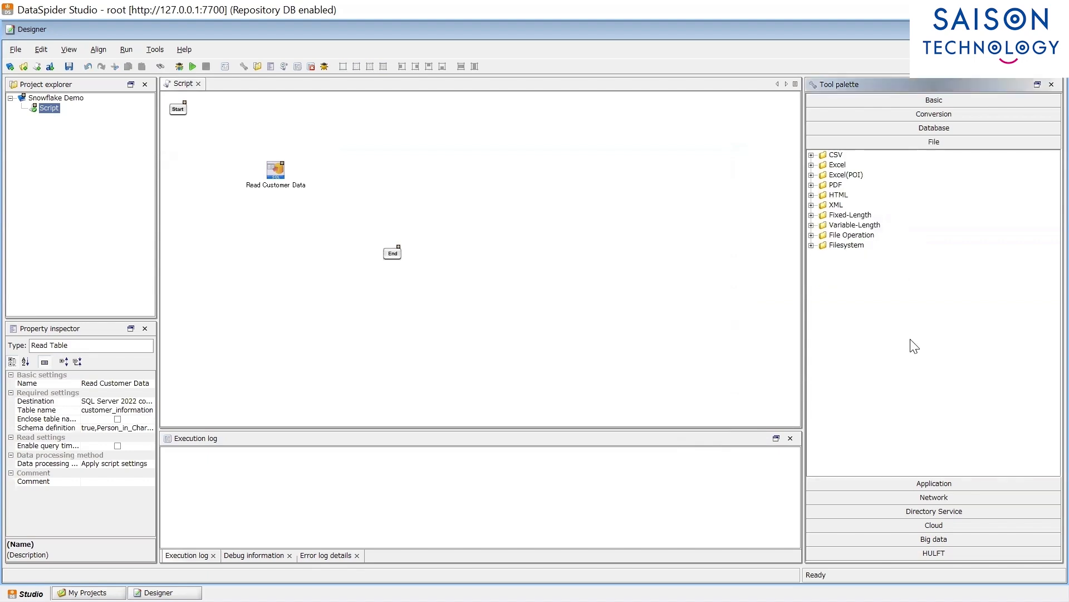
{"action": "double_click", "coordinate": [830, 165]}
{"action": "double_click", "coordinate": [868, 175]}
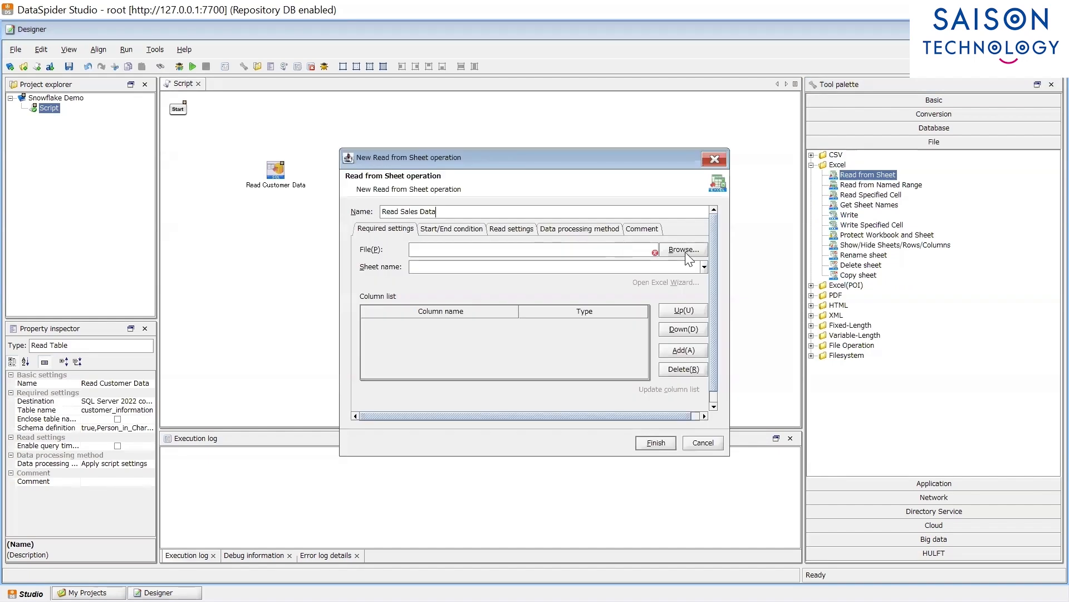
{"action": "left_click", "coordinate": [686, 260]}
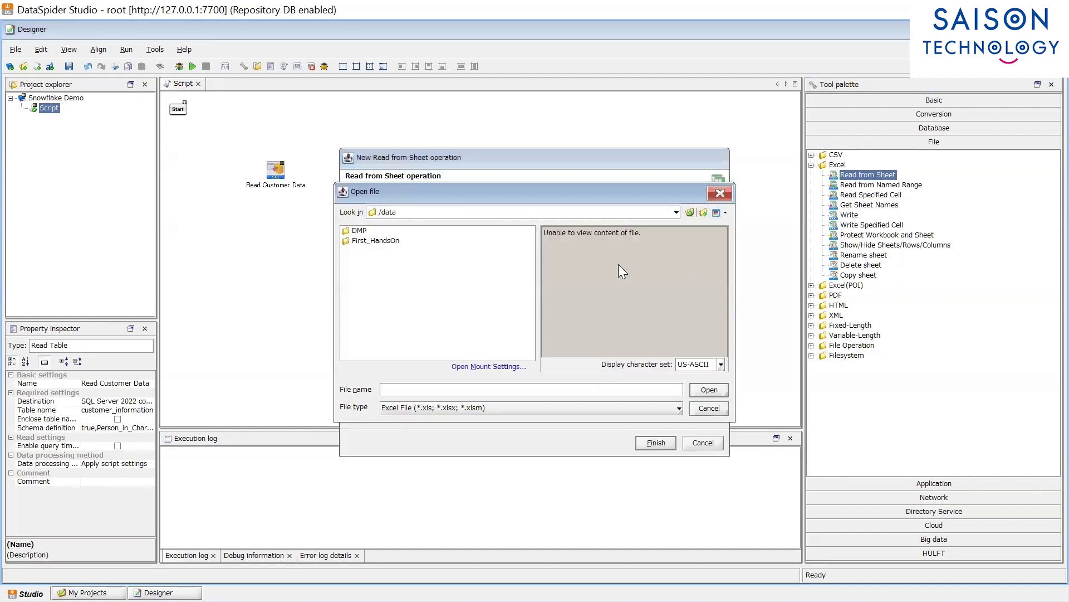
{"action": "double_click", "coordinate": [360, 231]}
{"action": "double_click", "coordinate": [364, 232]}
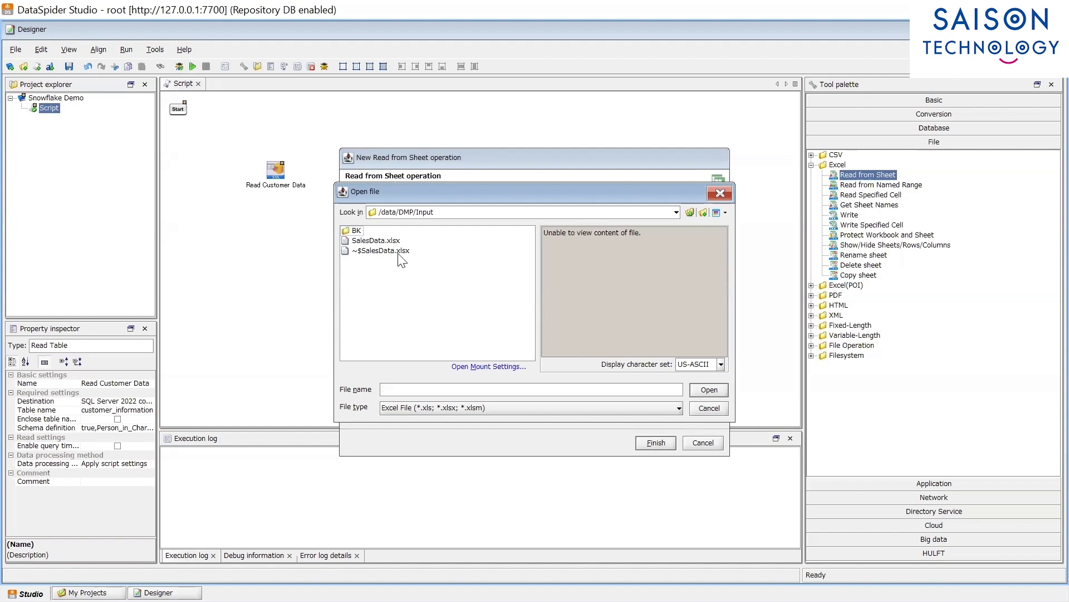
{"action": "left_click", "coordinate": [376, 240]}
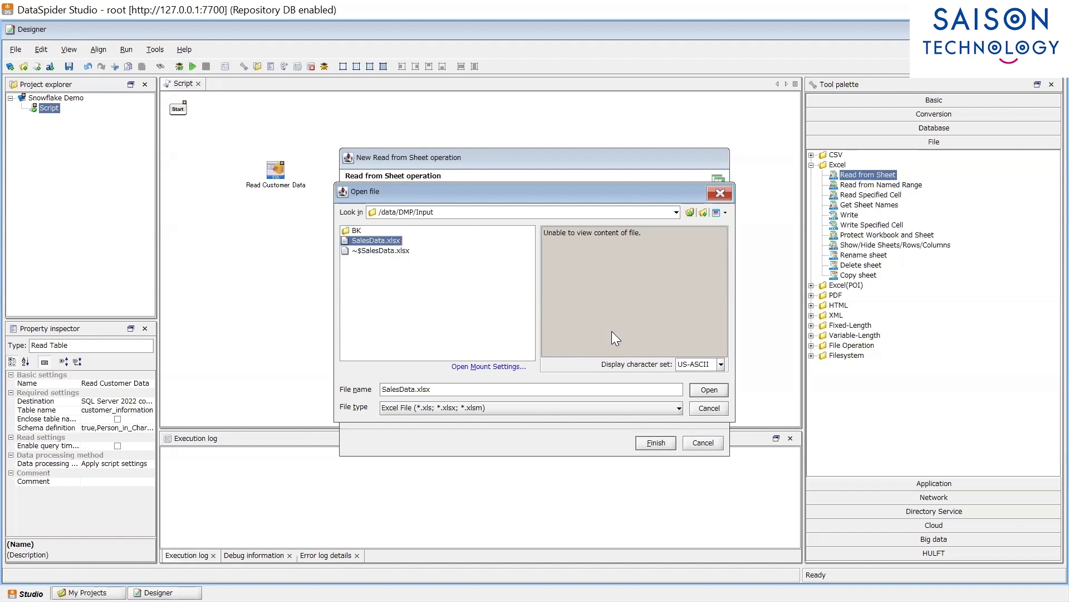
{"action": "left_click", "coordinate": [713, 393]}
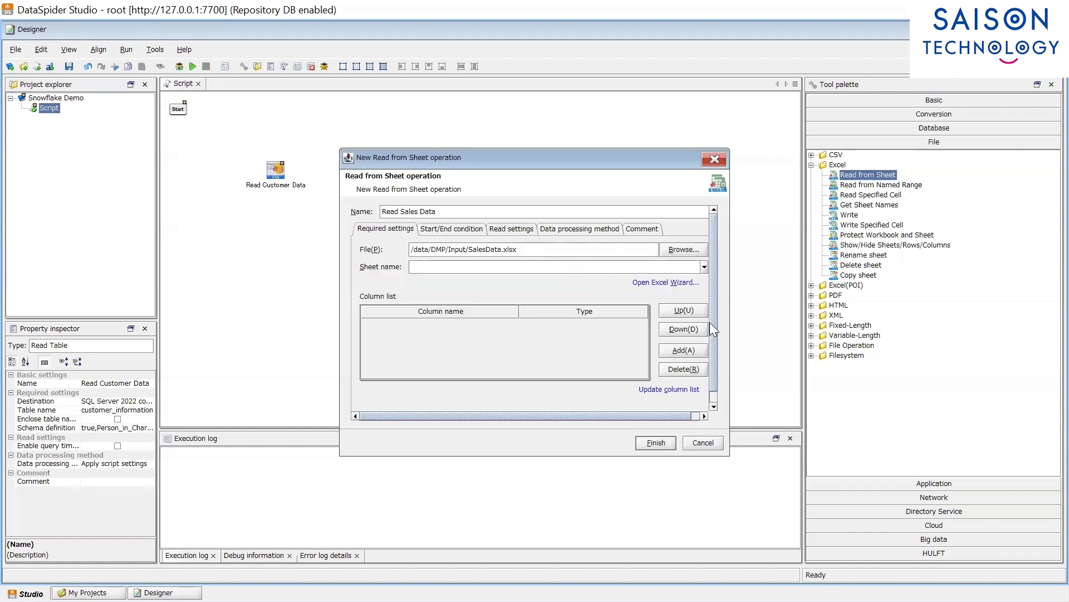
Step: Choose the Sales sheet, load its column list, and finish the Read Sales Data operation
{"action": "left_click", "coordinate": [704, 267]}
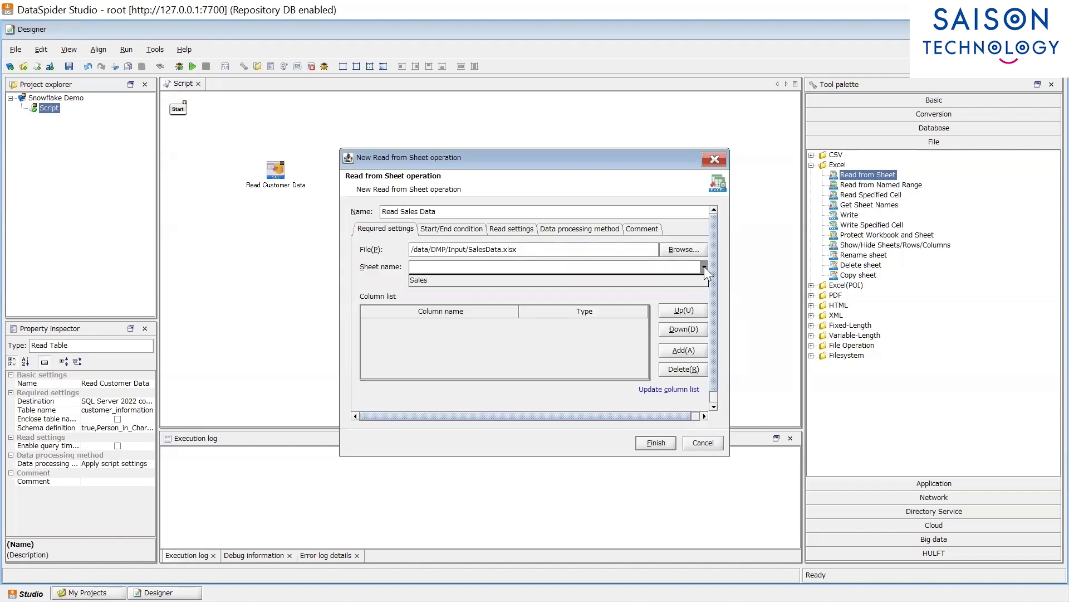
{"action": "left_click", "coordinate": [545, 285]}
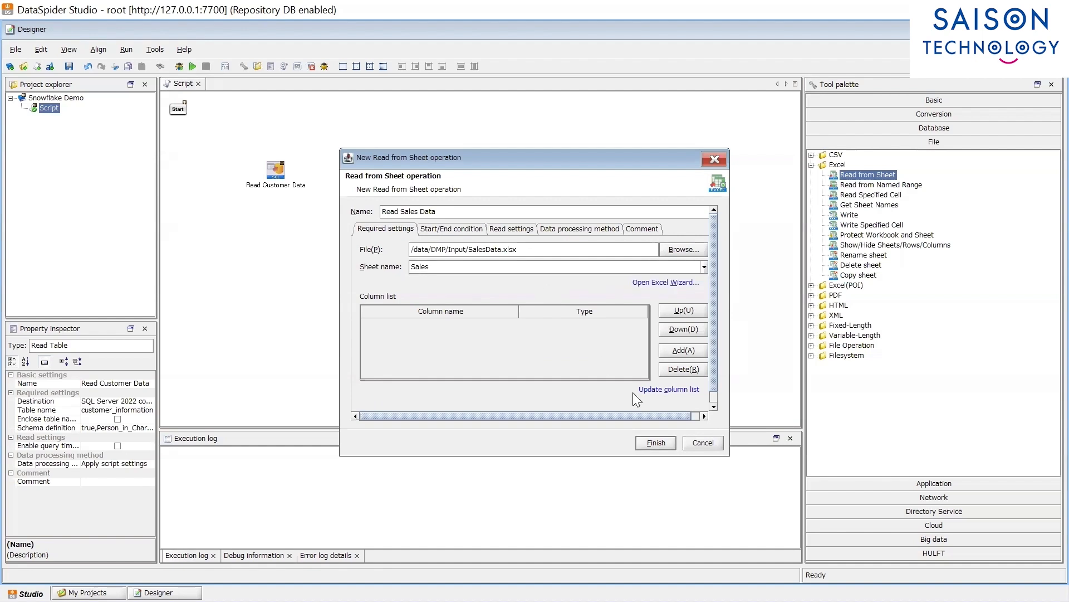
{"action": "left_click", "coordinate": [673, 390]}
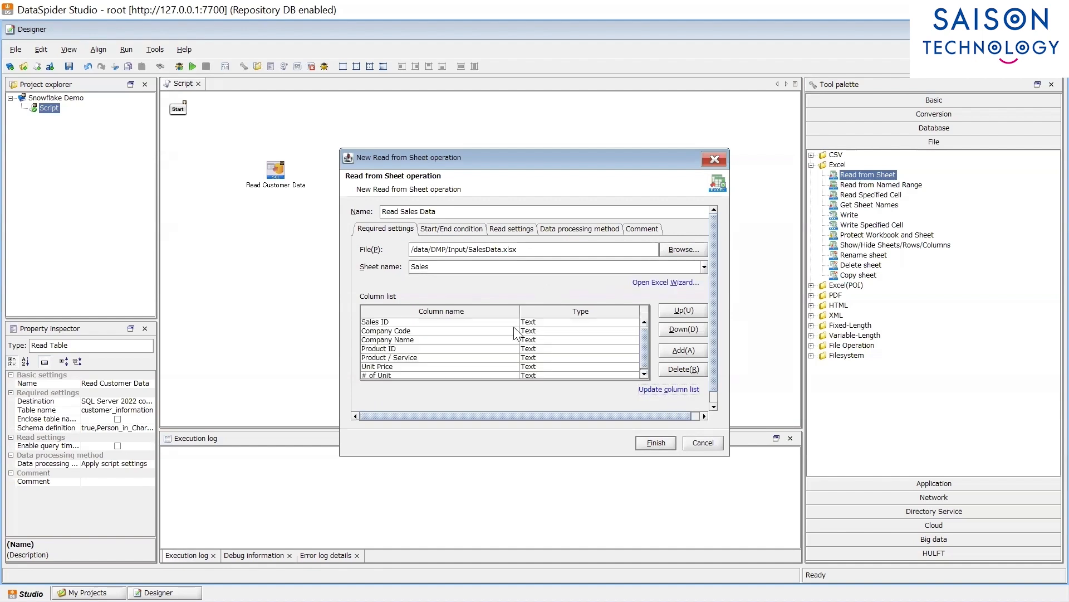
{"action": "scroll", "coordinate": [540, 335], "scroll_direction": "down", "scroll_amount": 3}
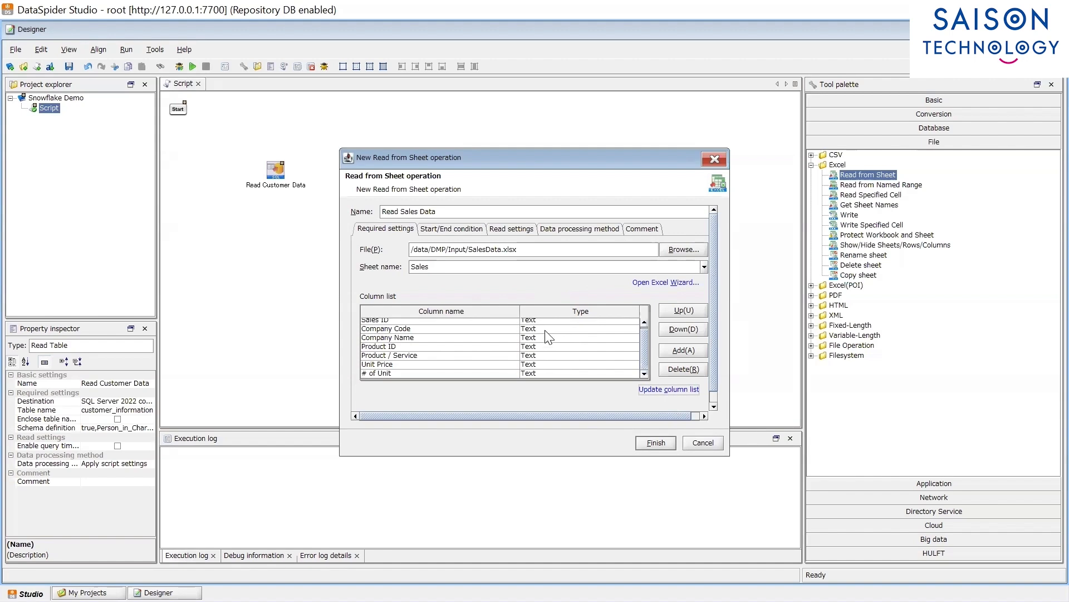
{"action": "left_click", "coordinate": [656, 444]}
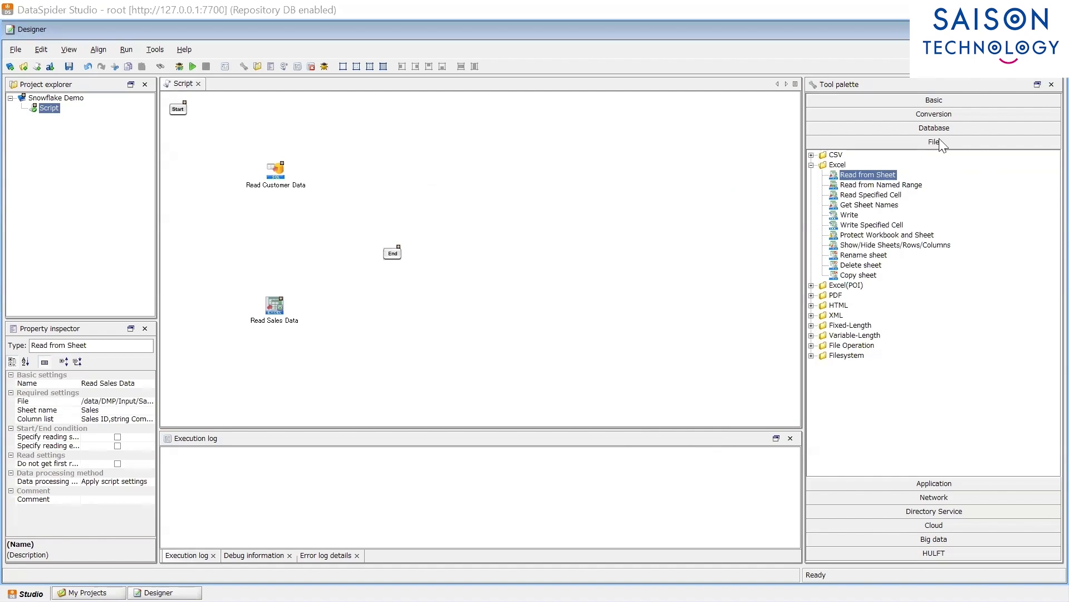
Step: Place a Basic Merge step, merge_mapping, in the script and move End to the right
{"action": "left_click", "coordinate": [944, 116]}
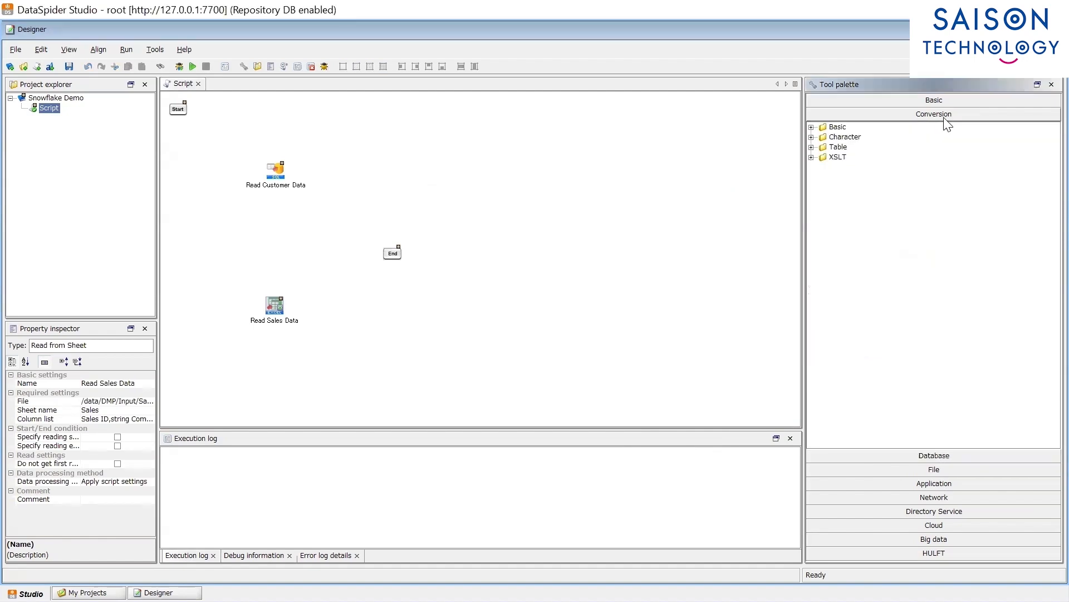
{"action": "double_click", "coordinate": [838, 128]}
{"action": "left_click_drag", "start_coordinate": [850, 178], "coordinate": [379, 221]}
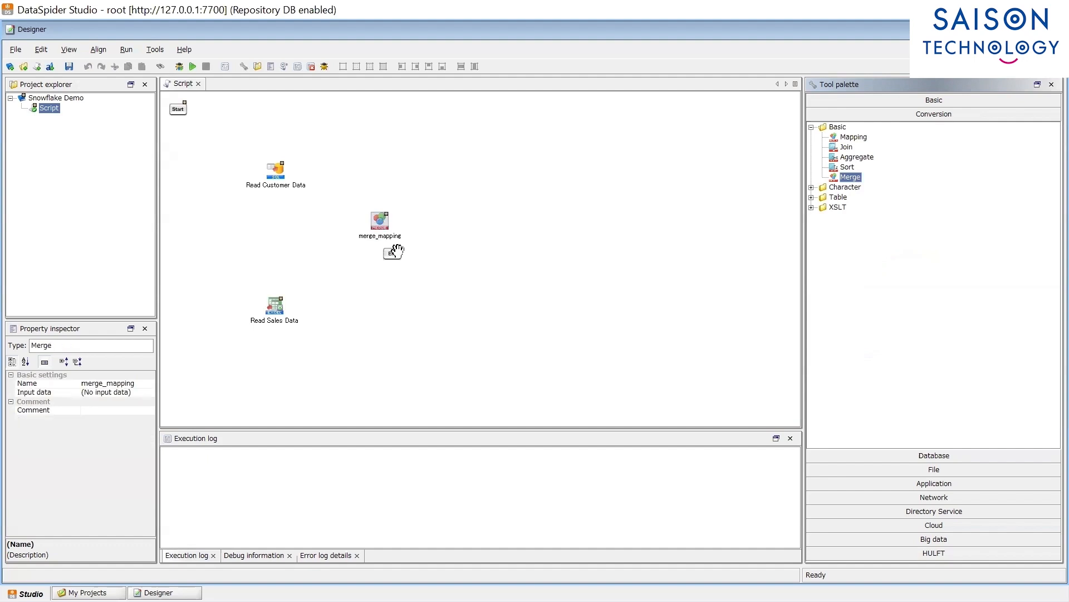
{"action": "left_click_drag", "start_coordinate": [395, 258], "coordinate": [671, 249]}
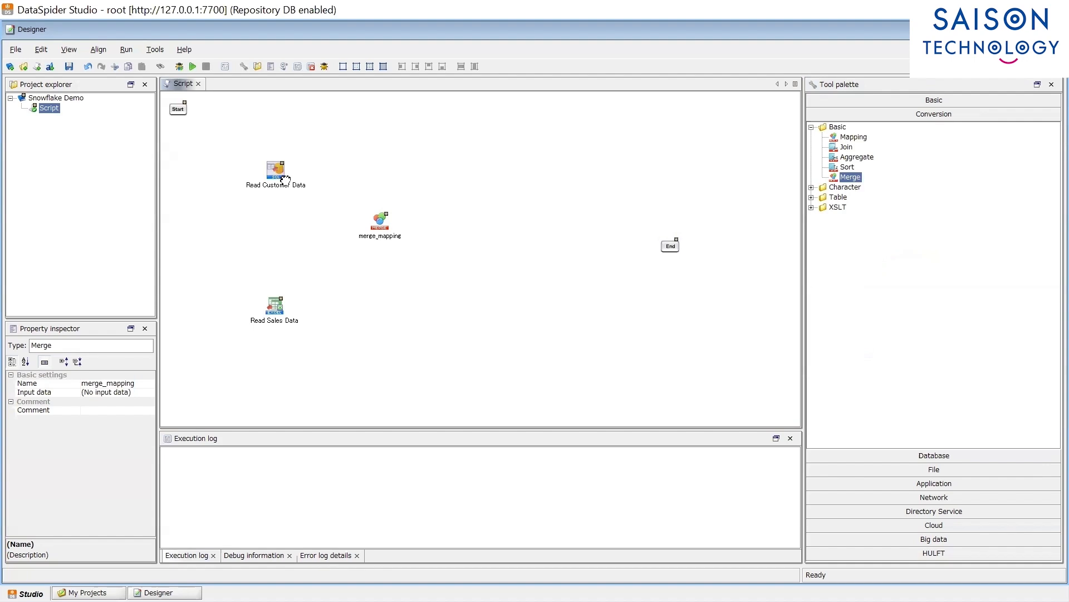
Step: Draw data flows from Read Customer Data and Read Sales Data into merge_mapping
{"action": "left_click_drag", "start_coordinate": [276, 170], "coordinate": [384, 228]}
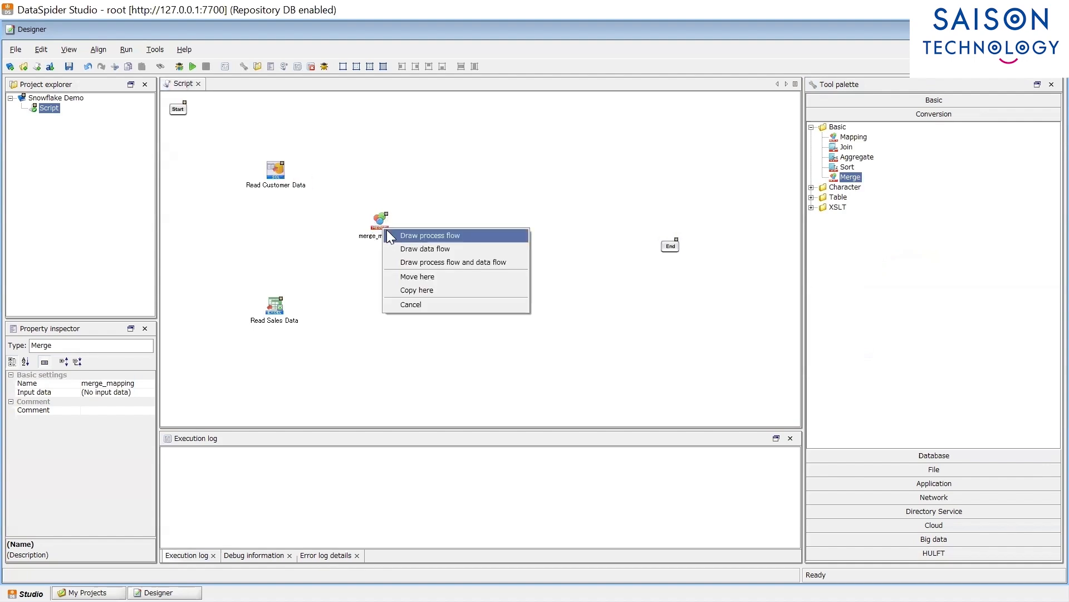
{"action": "left_click", "coordinate": [417, 251]}
{"action": "left_click", "coordinate": [281, 313]}
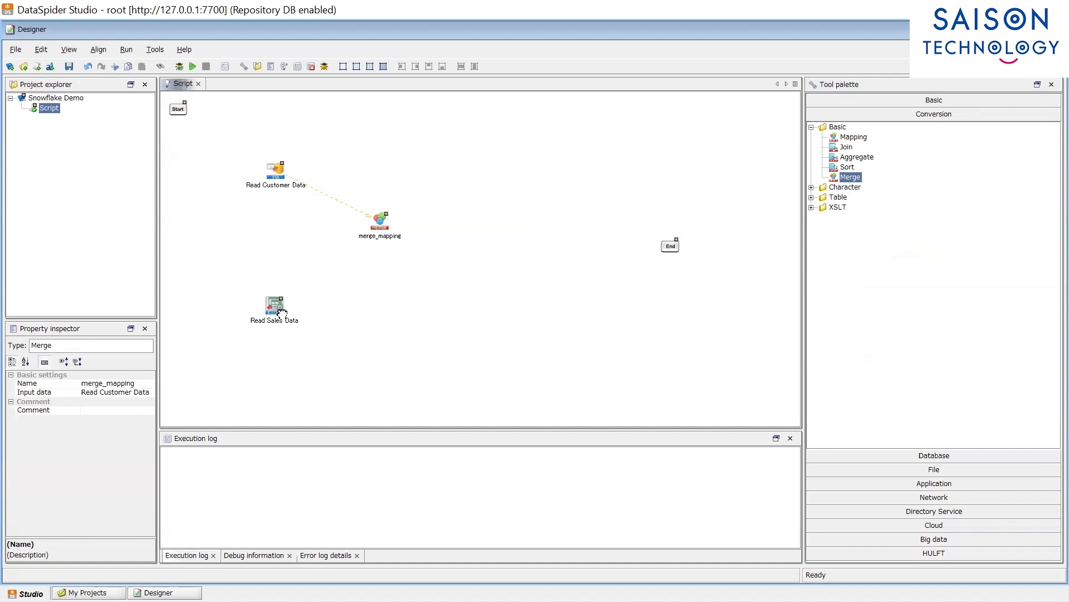
{"action": "mouse_move", "coordinate": [282, 313]}
{"action": "left_mouse_down"}
{"action": "mouse_move", "coordinate": [361, 263]}
{"action": "mouse_move", "coordinate": [380, 225]}
{"action": "left_mouse_up"}
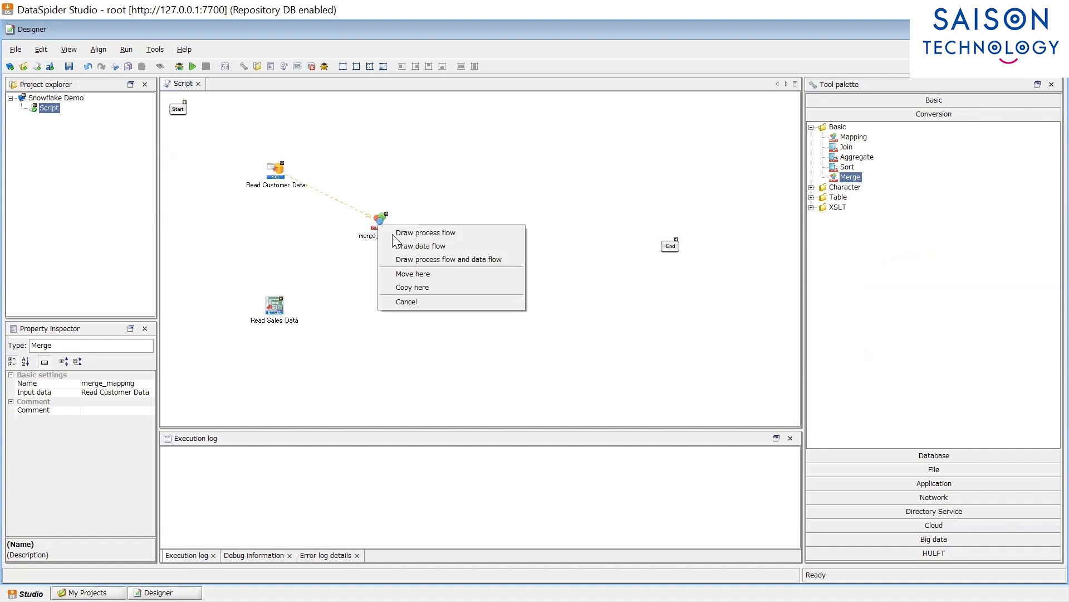
{"action": "left_click", "coordinate": [407, 246]}
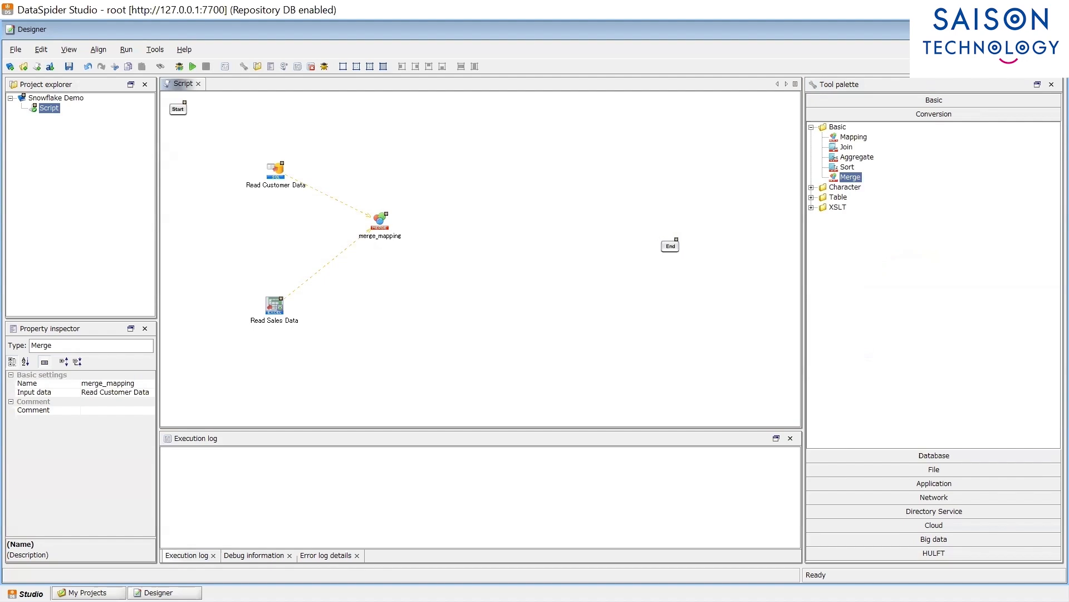
{"action": "left_click", "coordinate": [951, 526]}
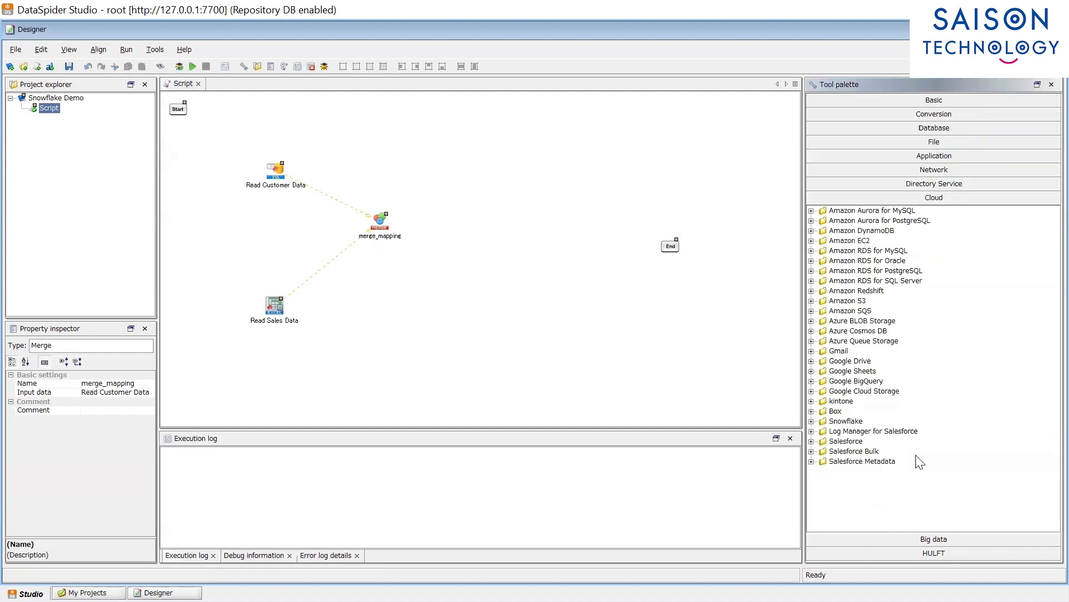
{"action": "double_click", "coordinate": [861, 422]}
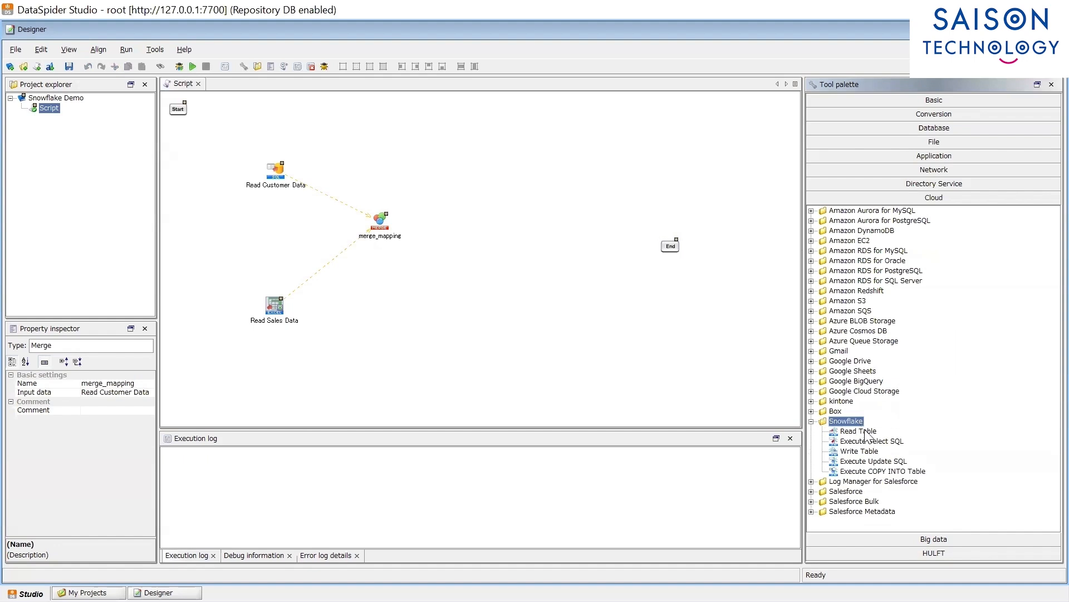
Step: Add Snowflake Write Table 'Write Customer Sales Data' with merge_mapping input and the DMP connection destination
{"action": "left_click_drag", "start_coordinate": [859, 451], "coordinate": [538, 247]}
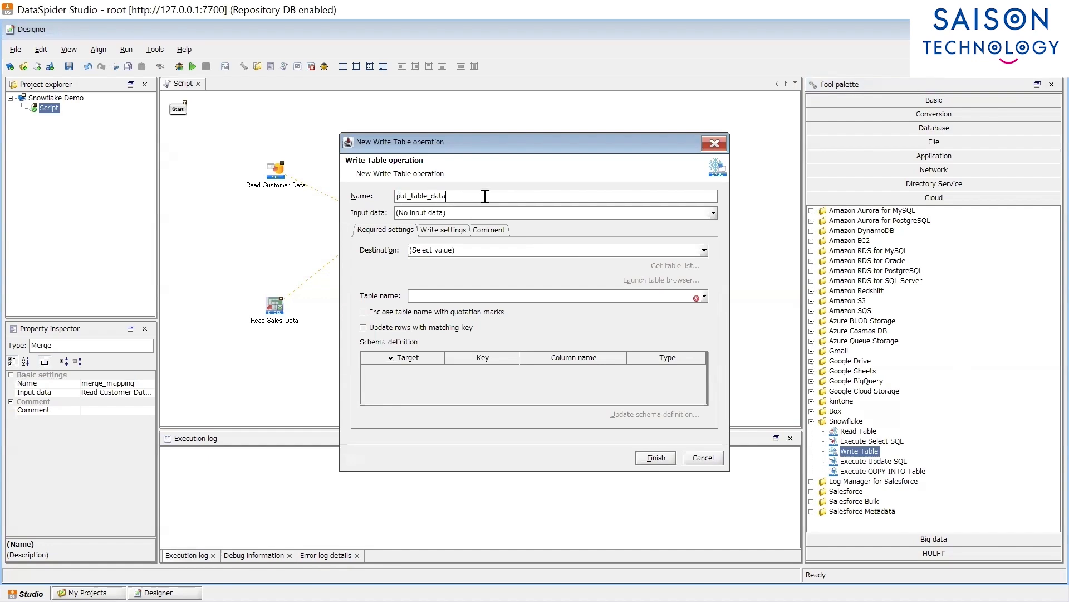
{"action": "type", "text": "Write Customer Sales Data"}
{"action": "left_click_drag", "start_coordinate": [491, 142], "coordinate": [704, 131]}
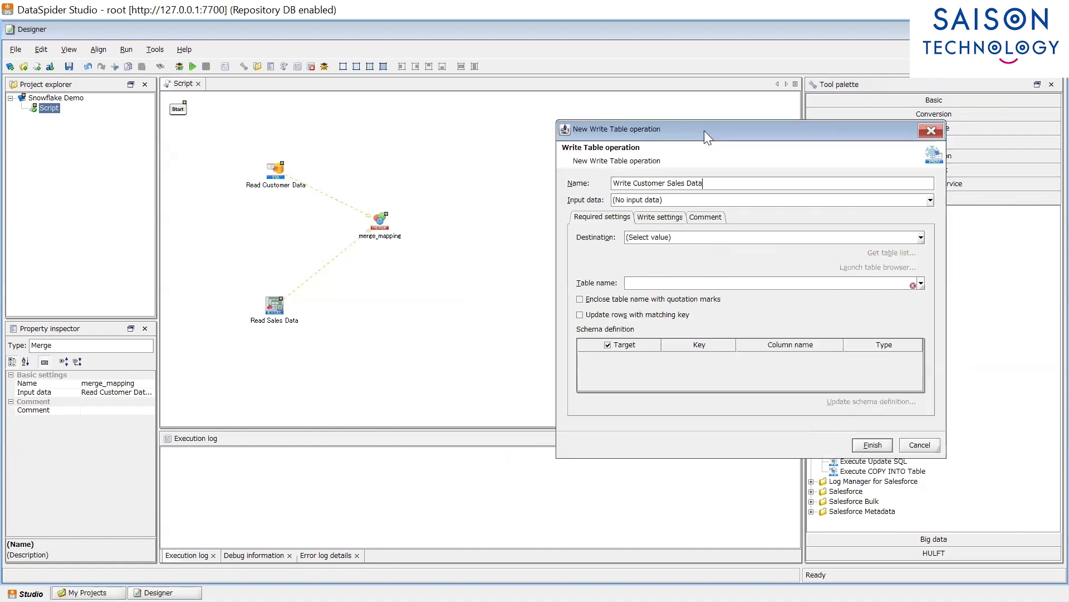
{"action": "left_click", "coordinate": [646, 199]}
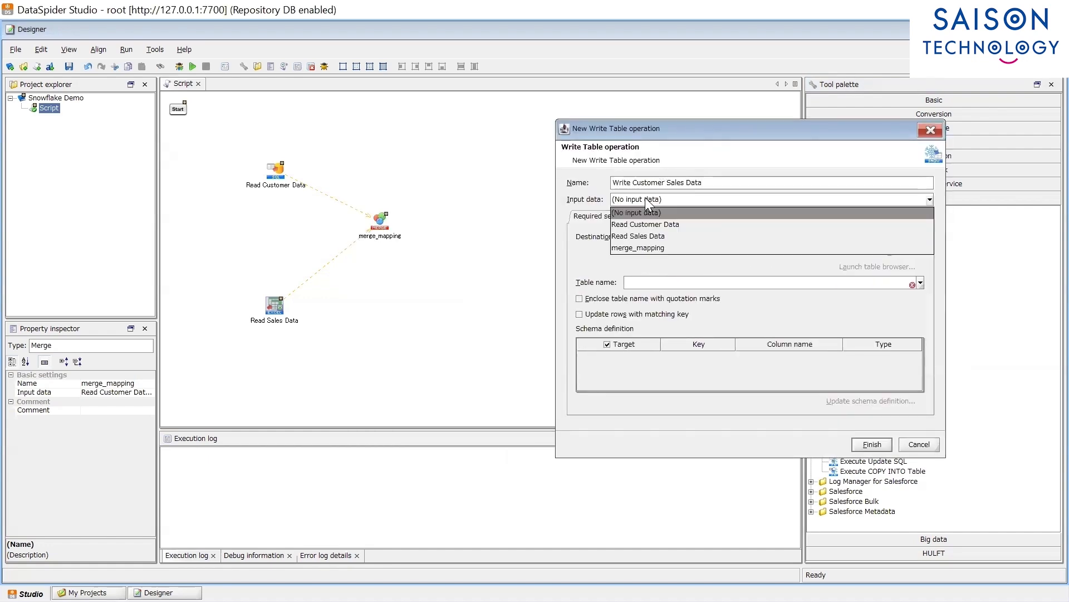
{"action": "left_click", "coordinate": [668, 247]}
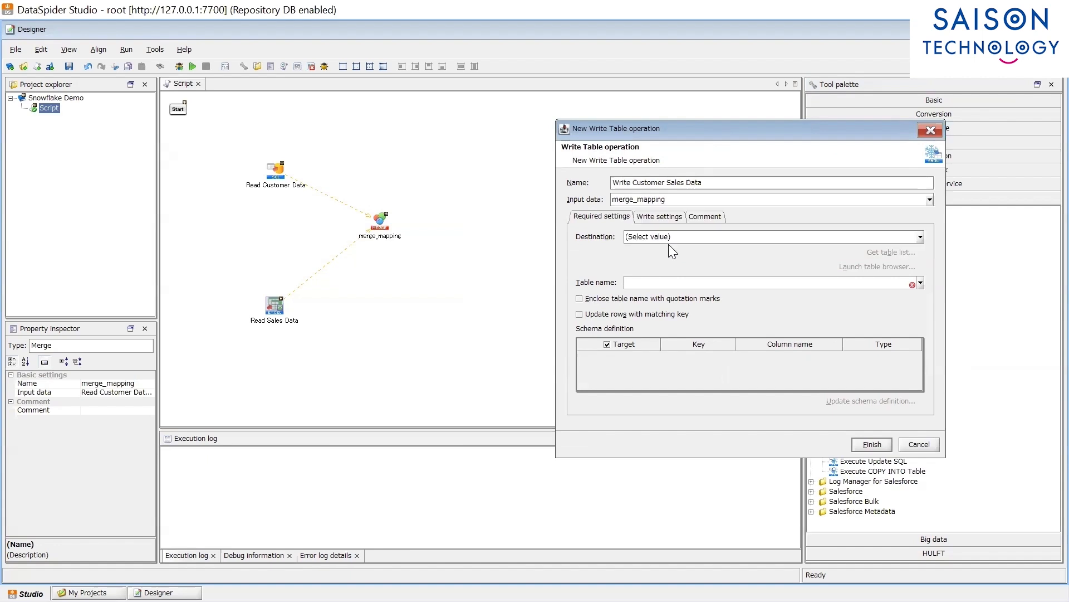
{"action": "left_click", "coordinate": [921, 237]}
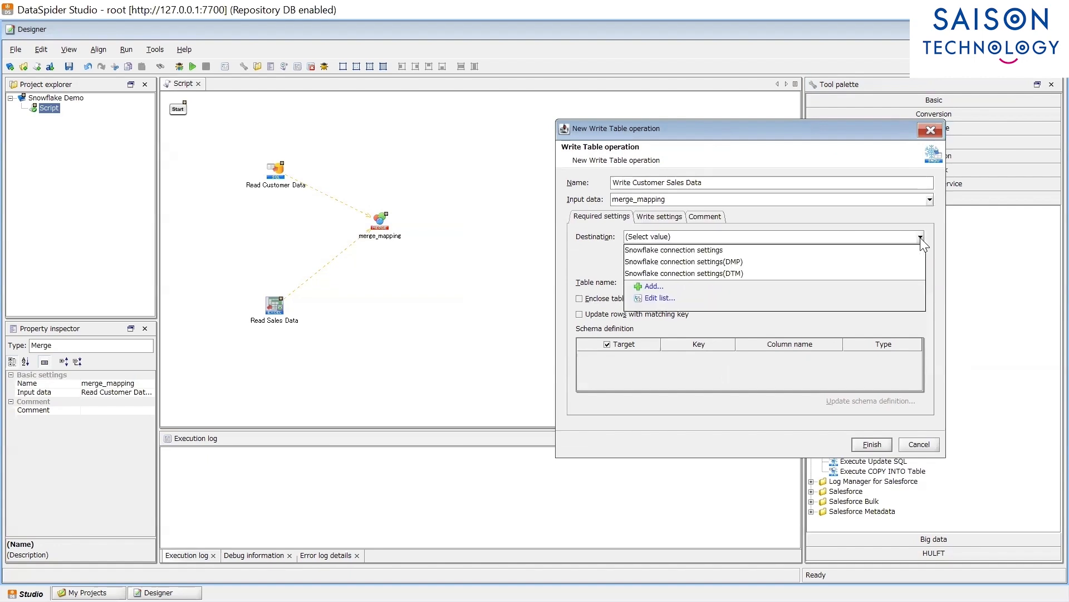
{"action": "left_click", "coordinate": [758, 260]}
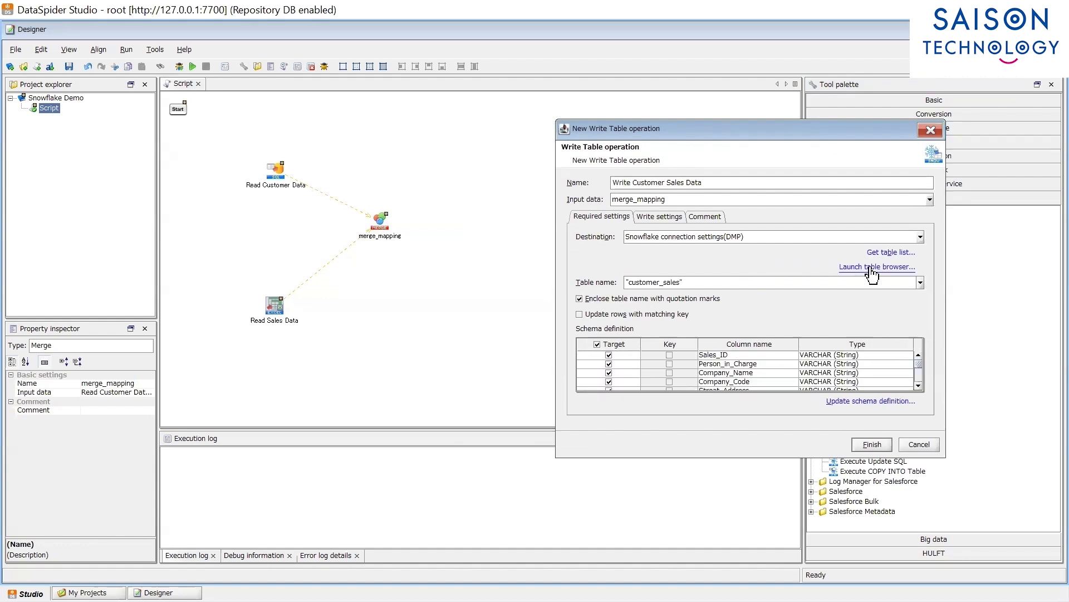
{"action": "left_click", "coordinate": [871, 268]}
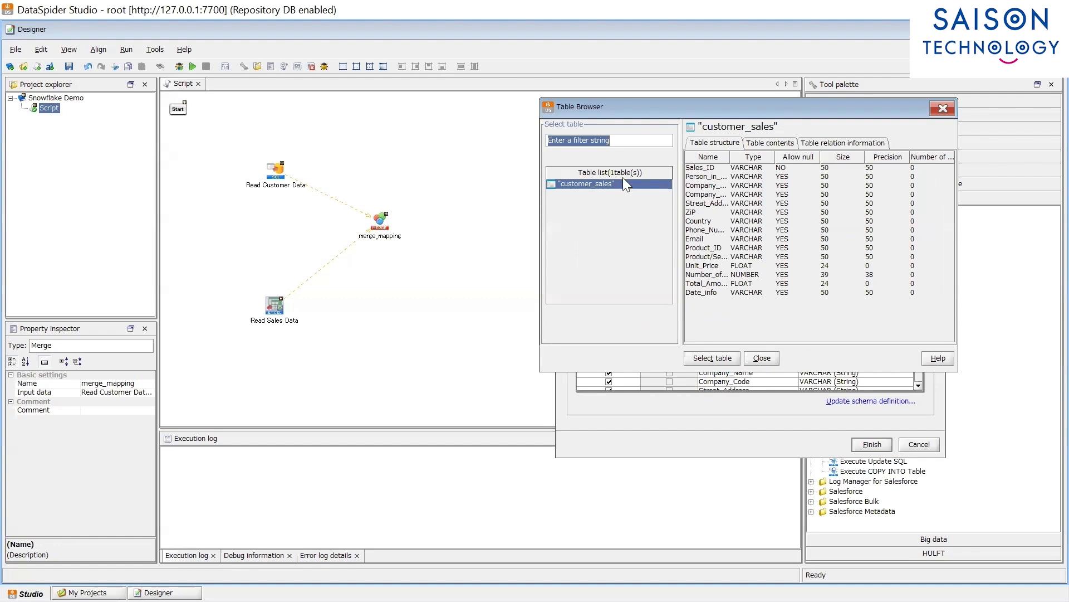
Step: View the customer_sales table contents, which currently hold 0 rows
{"action": "left_click", "coordinate": [778, 146]}
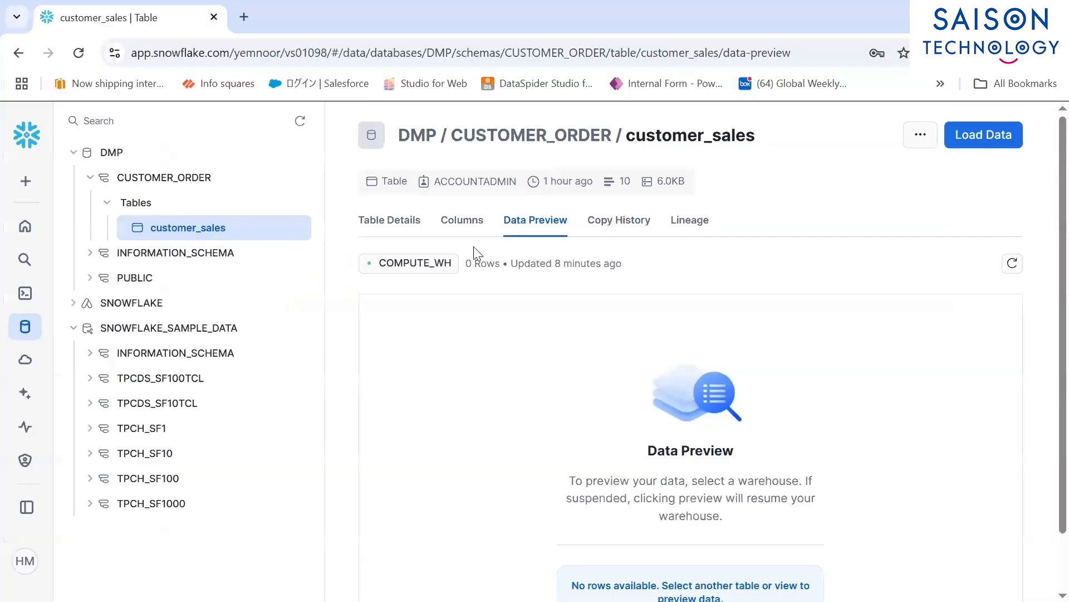
Step: Check customer_sales' 15 columns and data preview, then finish the Write Customer Sales Data operation
{"action": "left_click", "coordinate": [455, 239]}
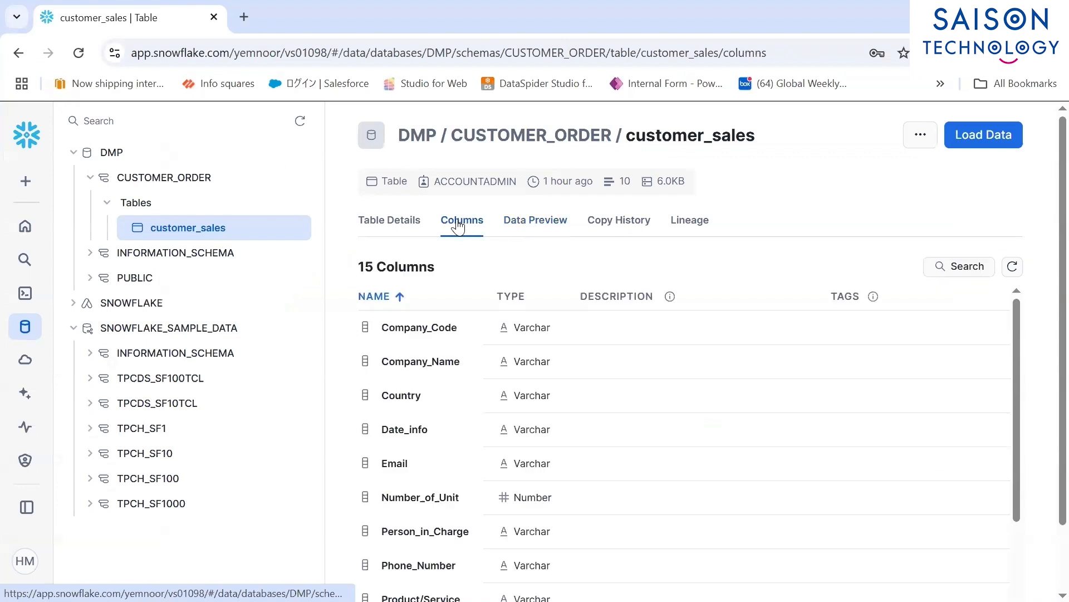
{"action": "left_click", "coordinate": [535, 223]}
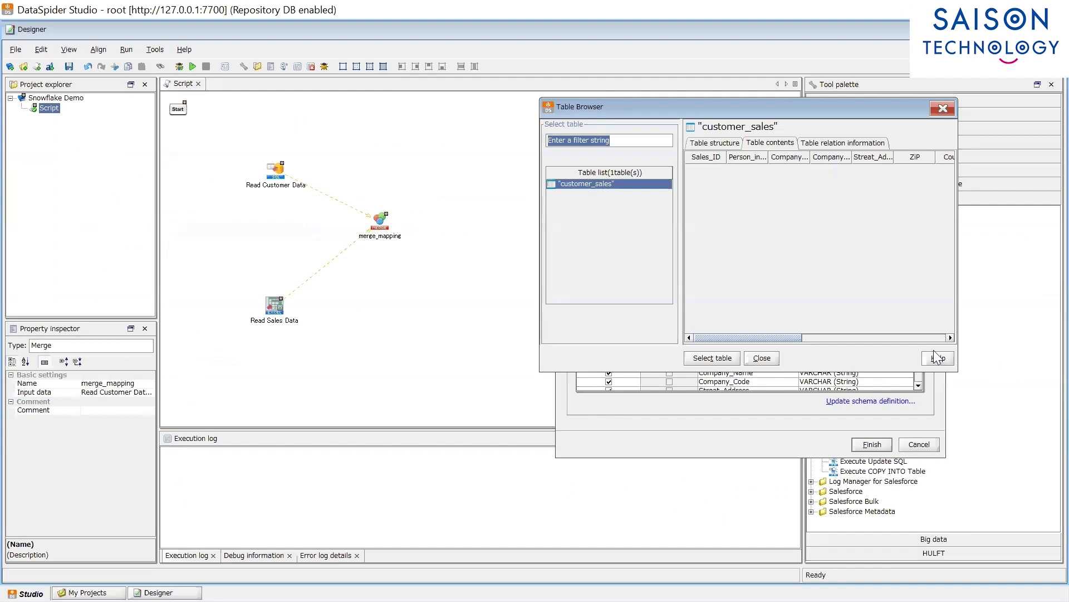
{"action": "left_click", "coordinate": [762, 357]}
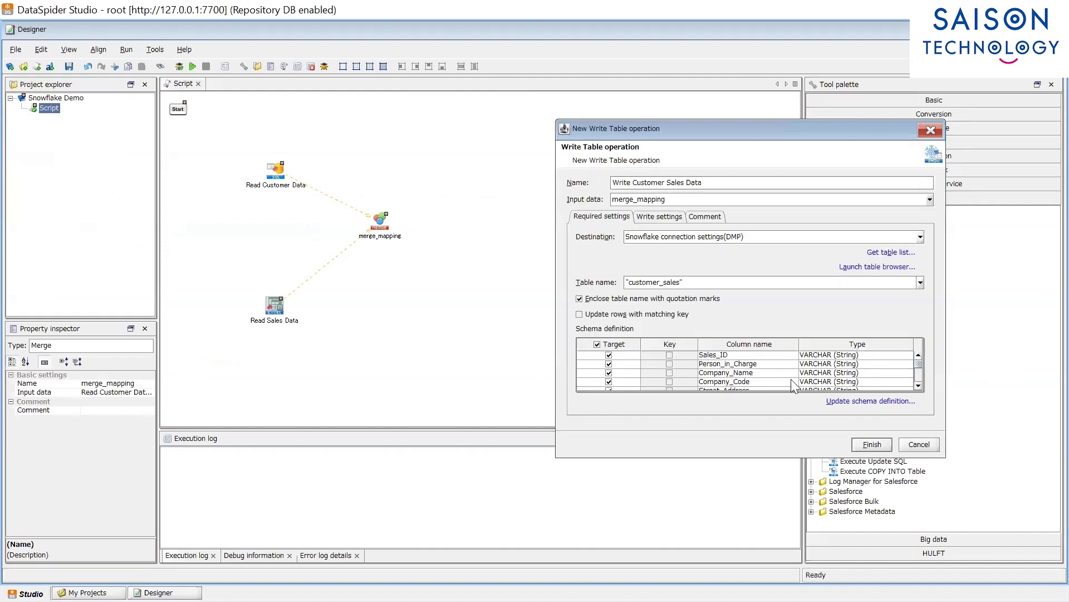
{"action": "left_click", "coordinate": [872, 444]}
{"action": "left_click", "coordinate": [381, 221]}
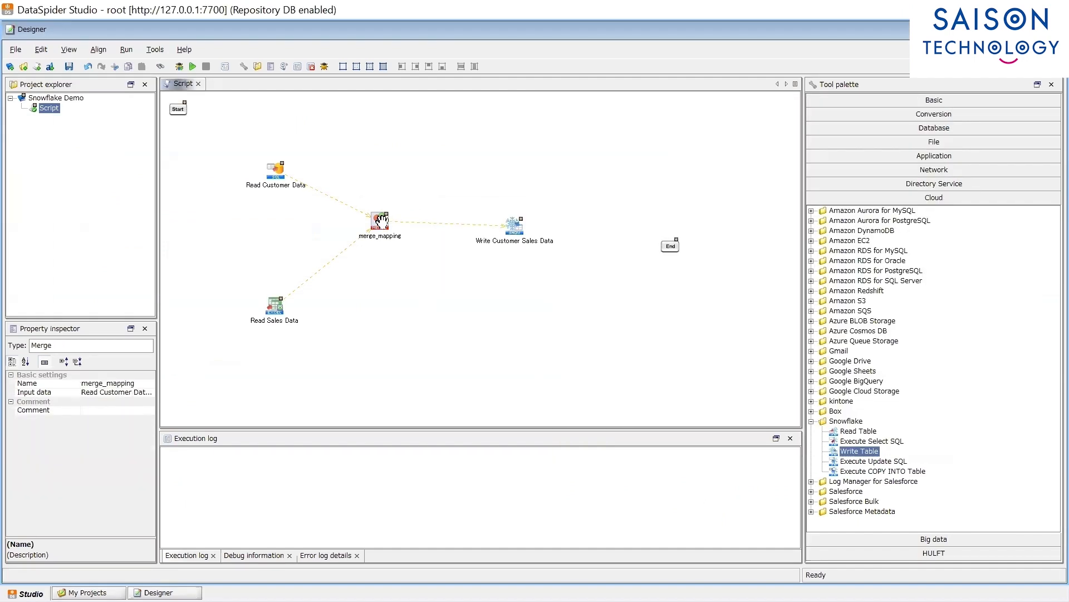
Step: Open merge_mapping's mapping editor and look over the input and output columns
{"action": "double_click", "coordinate": [381, 221]}
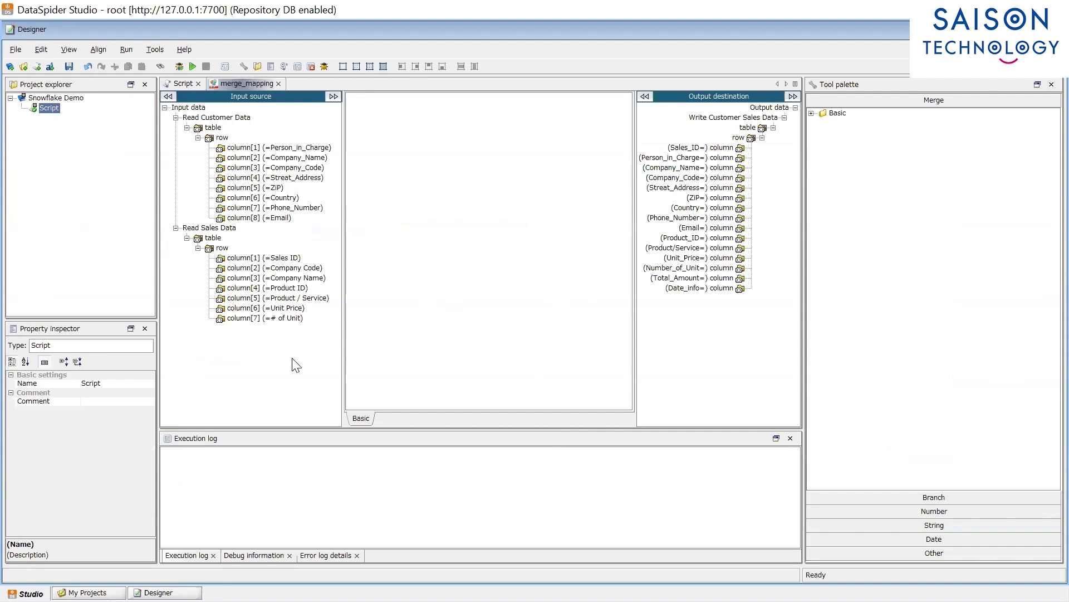
{"action": "left_click_drag", "start_coordinate": [308, 240], "coordinate": [234, 148]}
{"action": "left_click_drag", "start_coordinate": [275, 353], "coordinate": [254, 257]}
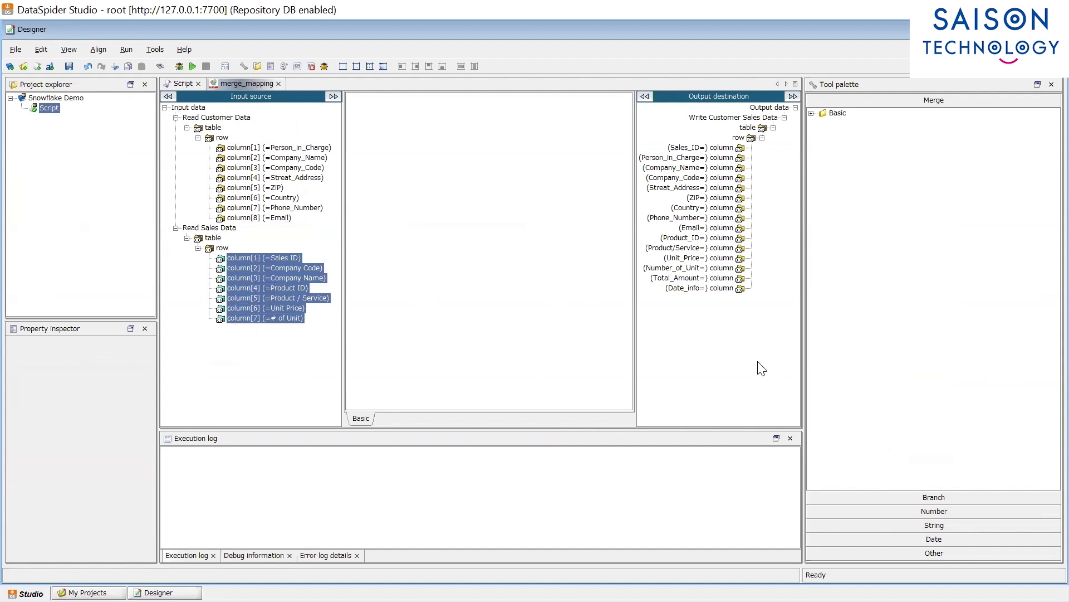
{"action": "left_click_drag", "start_coordinate": [758, 363], "coordinate": [711, 307]}
{"action": "left_click", "coordinate": [305, 361]}
{"action": "left_click_drag", "start_coordinate": [402, 129], "coordinate": [662, 244]}
Step: Add an And-Integrate Merge joining customer and sales rows on their Company Code keys
{"action": "double_click", "coordinate": [837, 114]}
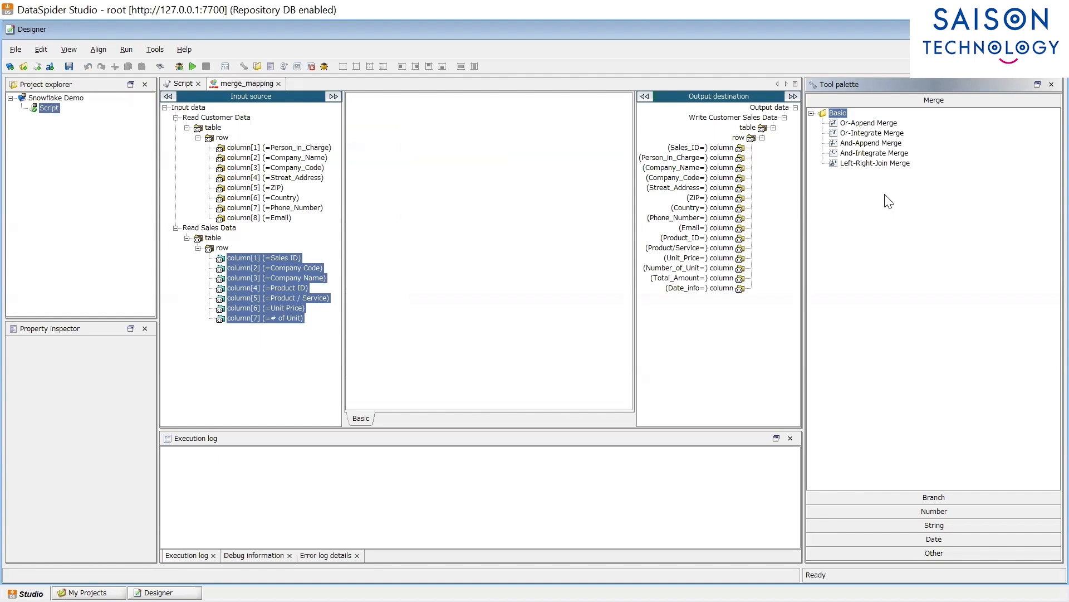
{"action": "left_click", "coordinate": [864, 156]}
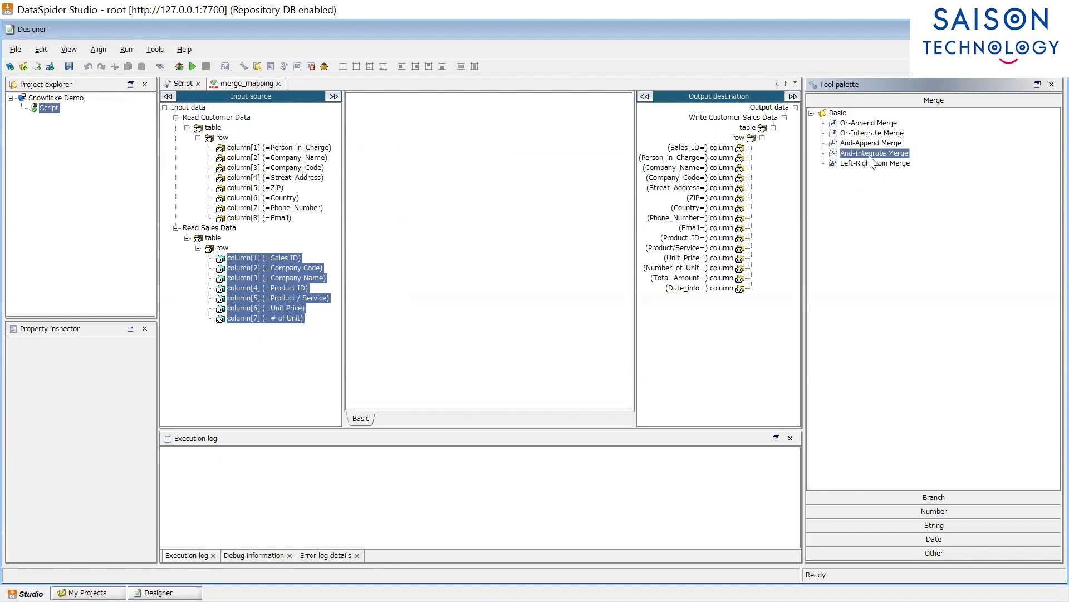
{"action": "left_click_drag", "start_coordinate": [873, 161], "coordinate": [443, 149]}
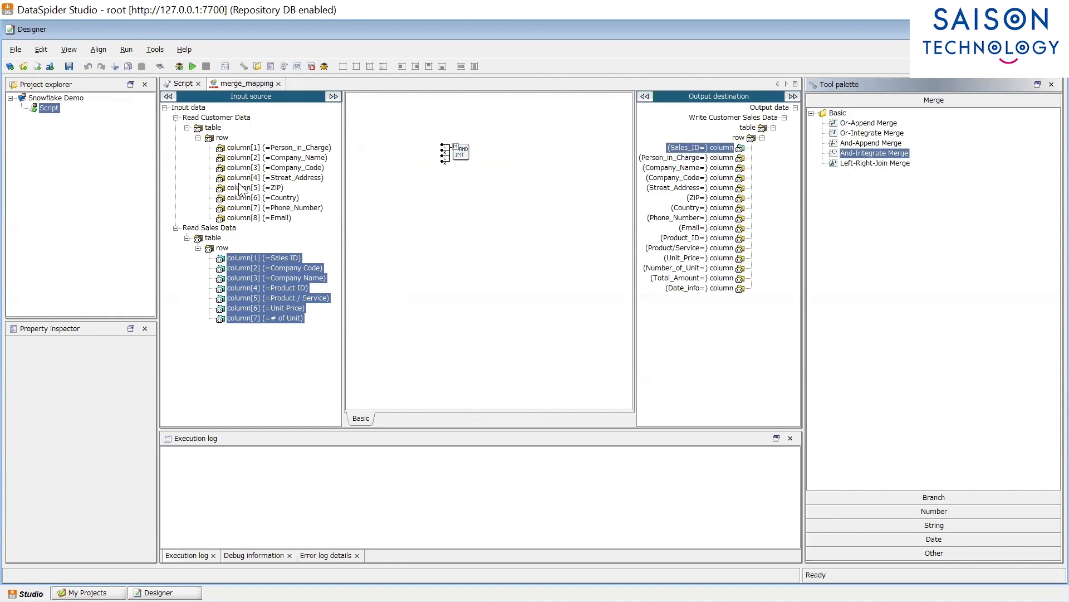
{"action": "left_click", "coordinate": [243, 187]}
{"action": "left_click_drag", "start_coordinate": [222, 138], "coordinate": [444, 146]}
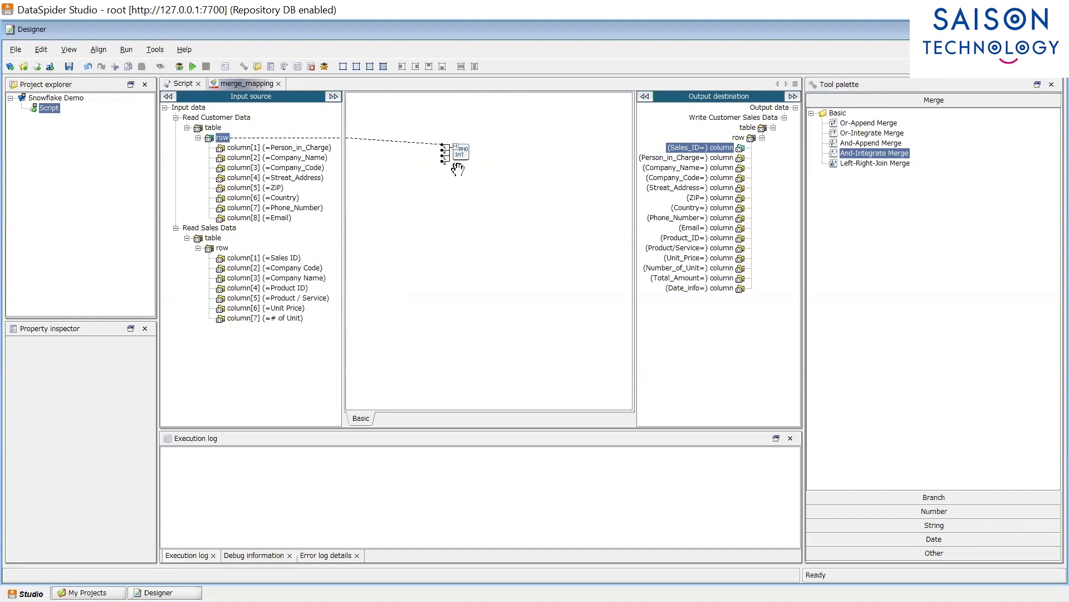
{"action": "left_click_drag", "start_coordinate": [316, 170], "coordinate": [445, 152]}
{"action": "left_click_drag", "start_coordinate": [223, 250], "coordinate": [445, 159]}
{"action": "left_click_drag", "start_coordinate": [321, 269], "coordinate": [446, 161]}
Step: Map merged rows to the output, Sales ID to Sales_ID, and the eight customer columns to matching outputs
{"action": "left_click_drag", "start_coordinate": [740, 138], "coordinate": [507, 116]}
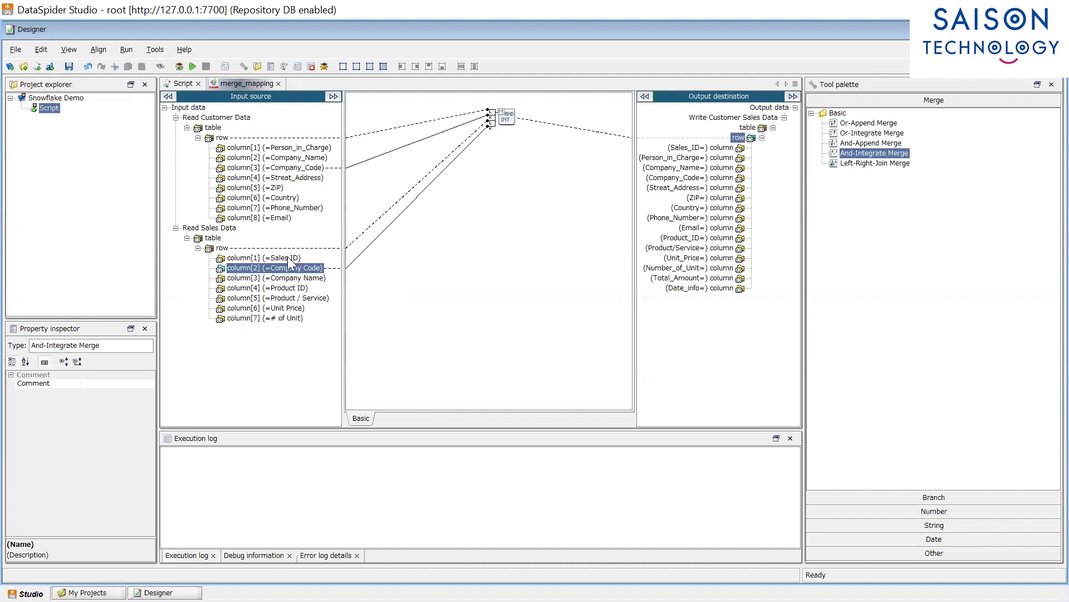
{"action": "left_click_drag", "start_coordinate": [289, 258], "coordinate": [676, 150]}
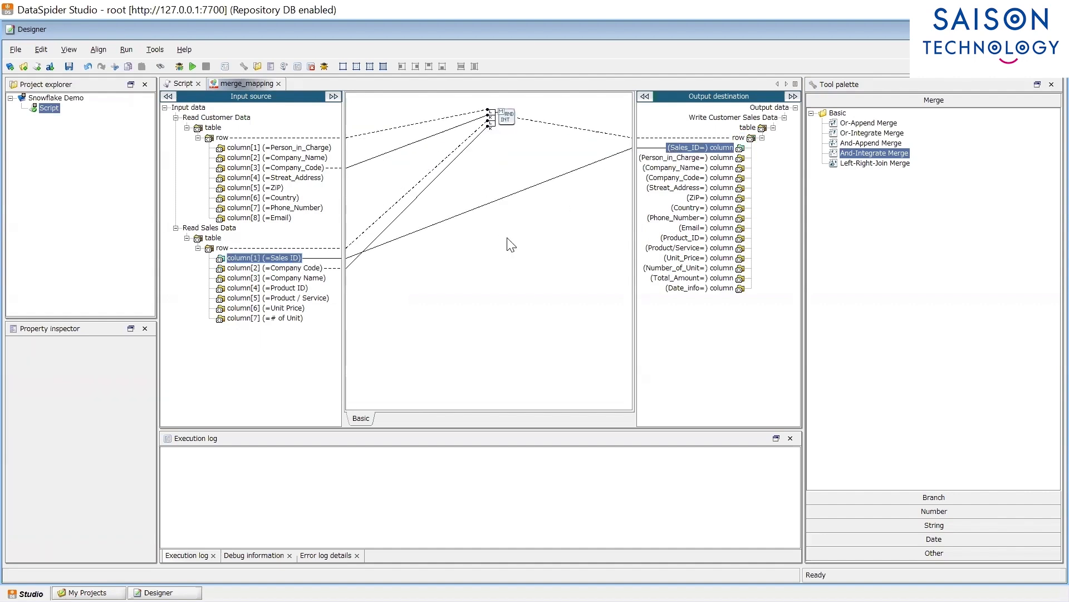
{"action": "left_click", "coordinate": [309, 148]}
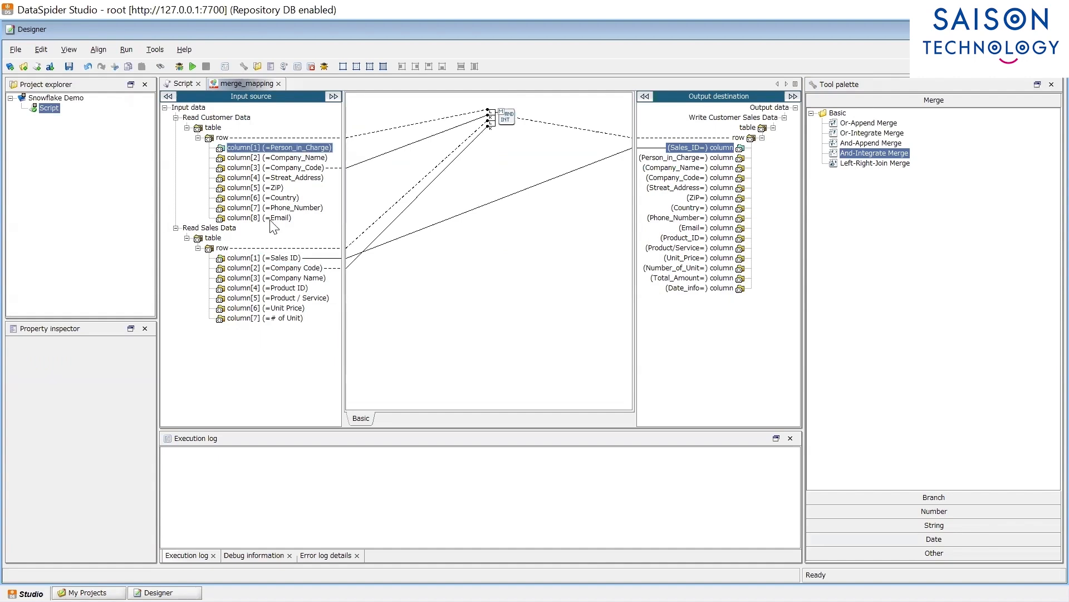
{"action": "left_click", "coordinate": [271, 218], "text": "shift"}
{"action": "left_click_drag", "start_coordinate": [326, 149], "coordinate": [690, 161]}
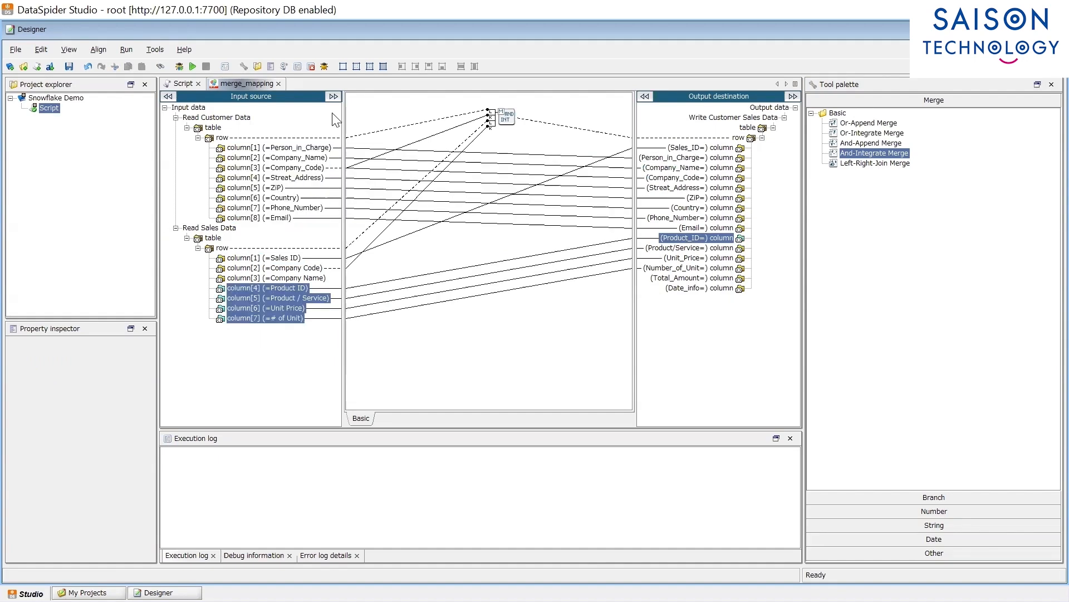
Step: Insert a mapping before Write Customer Sales Data and delete its Total_Amount and Date_info links
{"action": "left_click", "coordinate": [279, 83]}
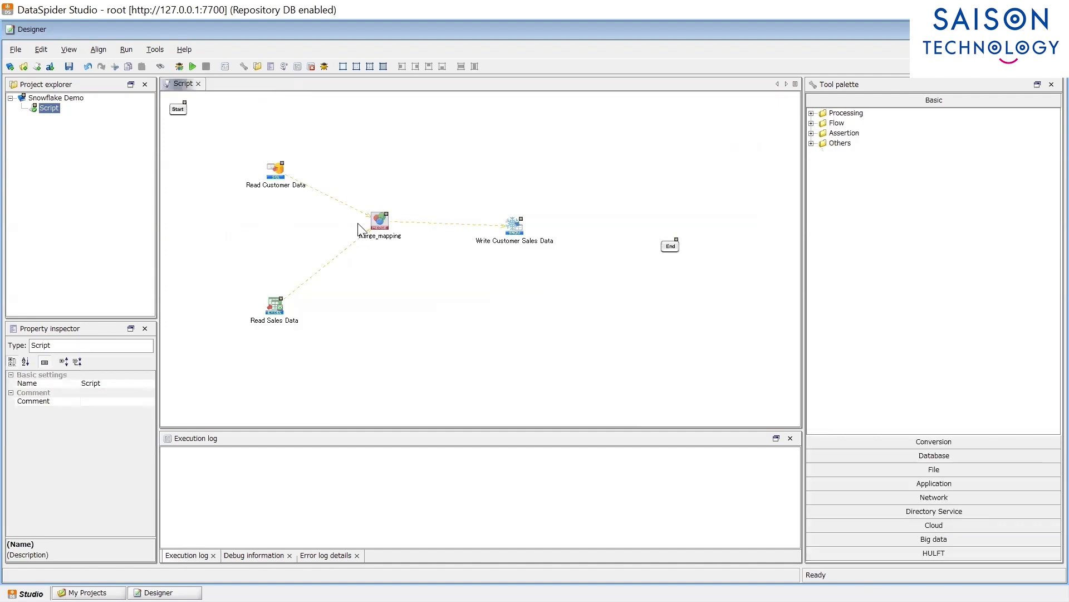
{"action": "right_click", "coordinate": [443, 224]}
{"action": "left_click", "coordinate": [455, 228]}
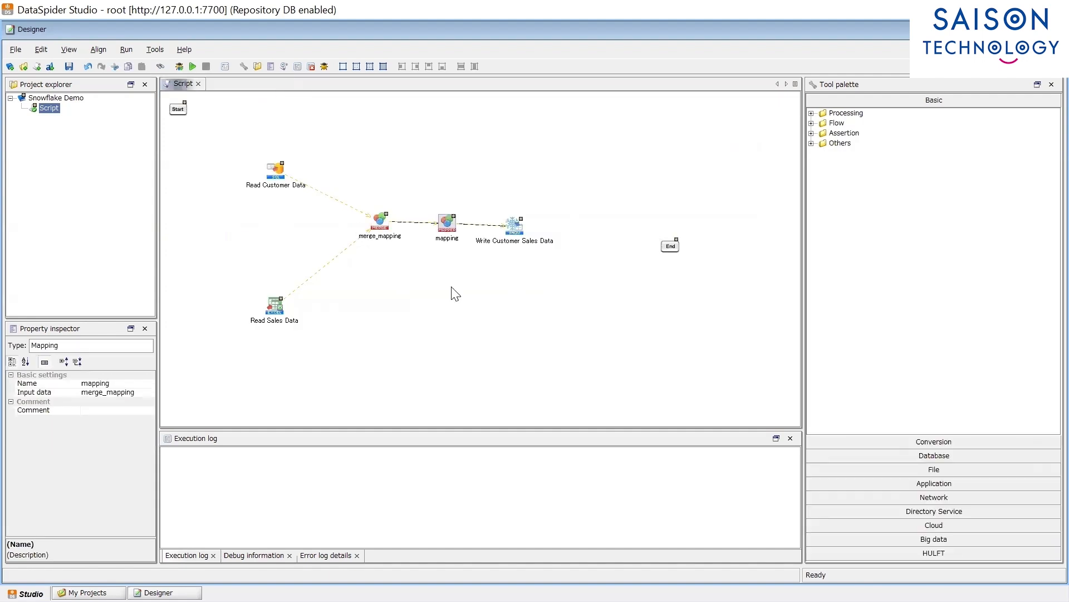
{"action": "double_click", "coordinate": [449, 226]}
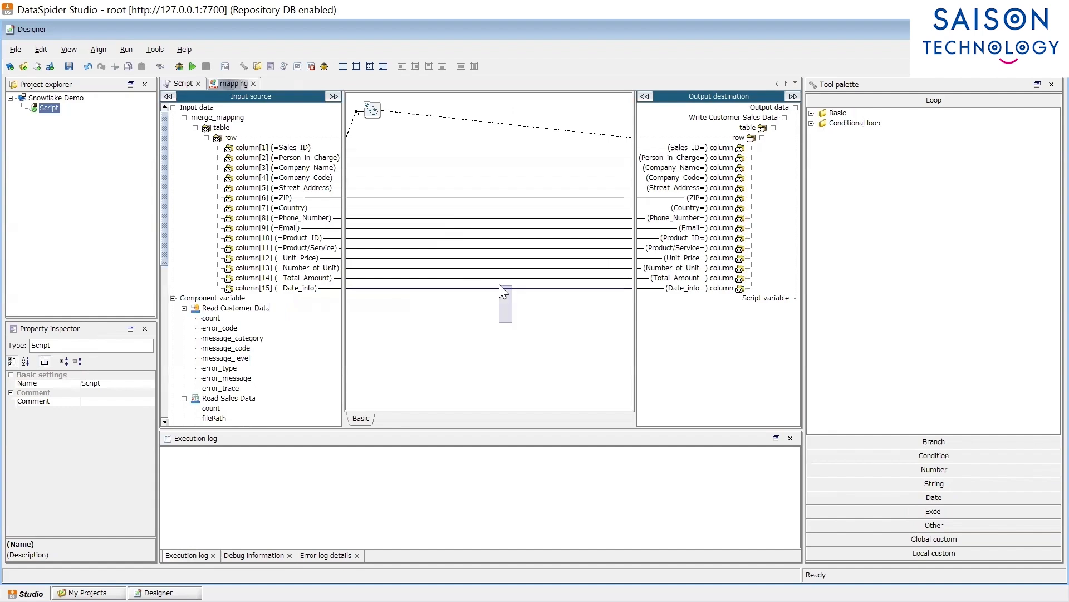
{"action": "left_click_drag", "start_coordinate": [499, 284], "coordinate": [490, 275]}
{"action": "key", "text": "Delete"}
{"action": "left_click", "coordinate": [510, 318]}
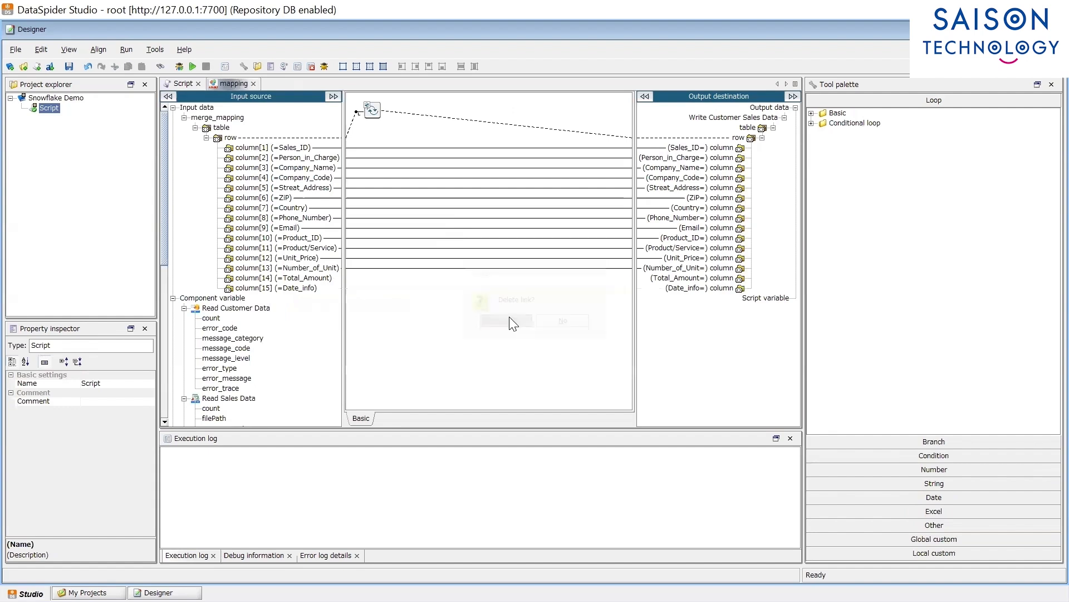
{"action": "left_click", "coordinate": [671, 278]}
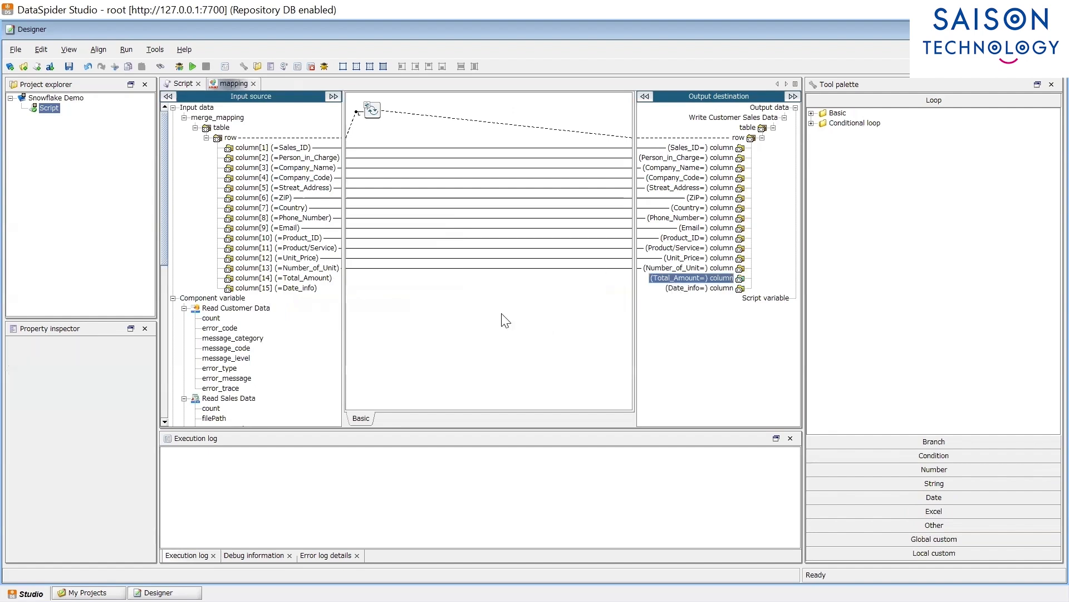
Step: Add a Multiply function feeding Unit_Price times Number_of_Unit into Total_Amount
{"action": "left_click", "coordinate": [304, 257]}
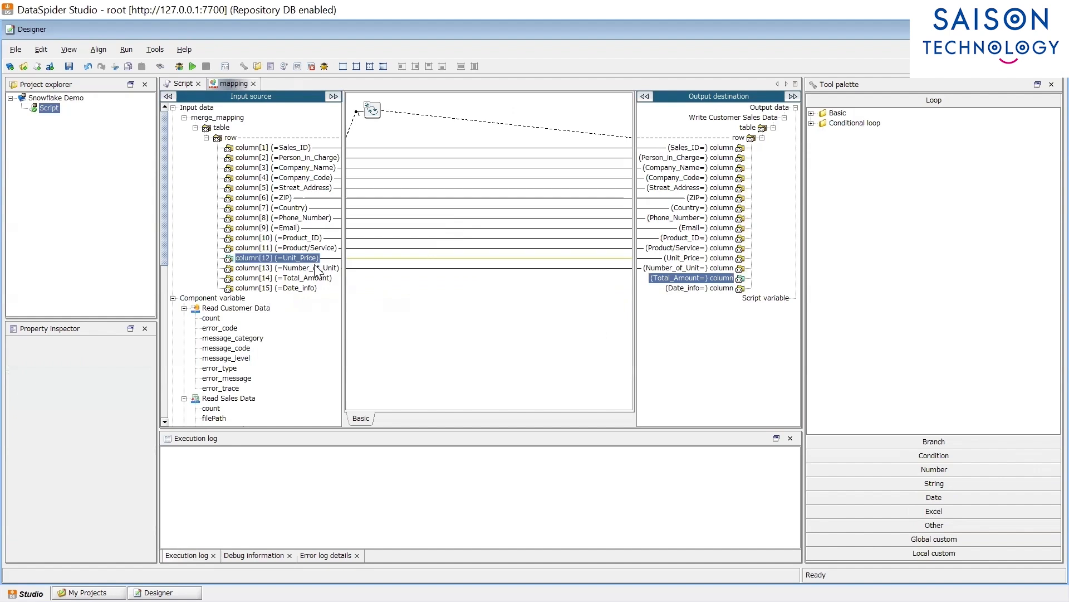
{"action": "left_click", "coordinate": [322, 271]}
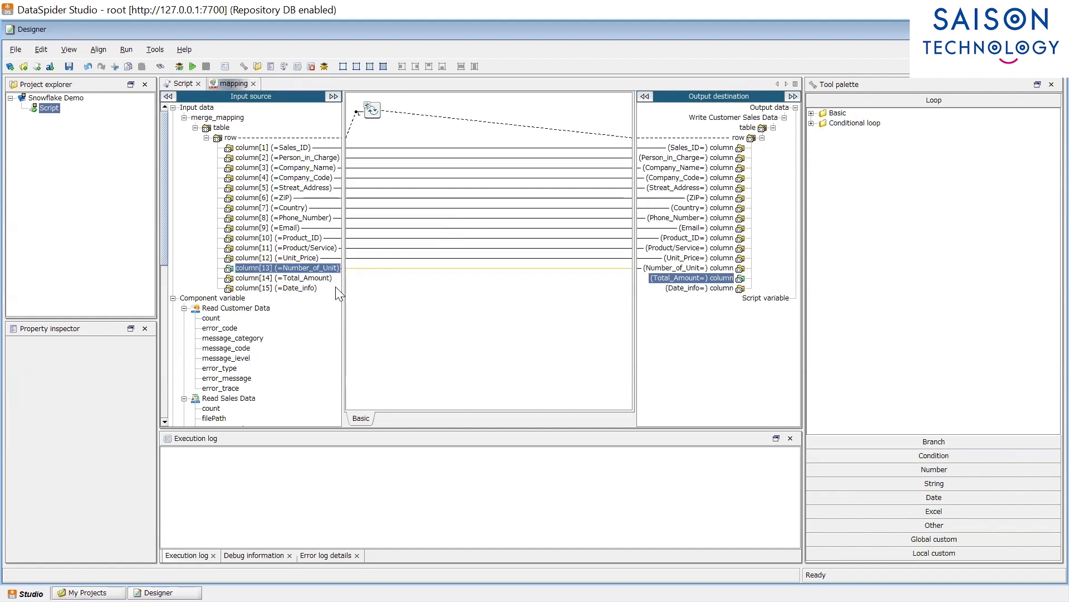
{"action": "left_click", "coordinate": [940, 469]}
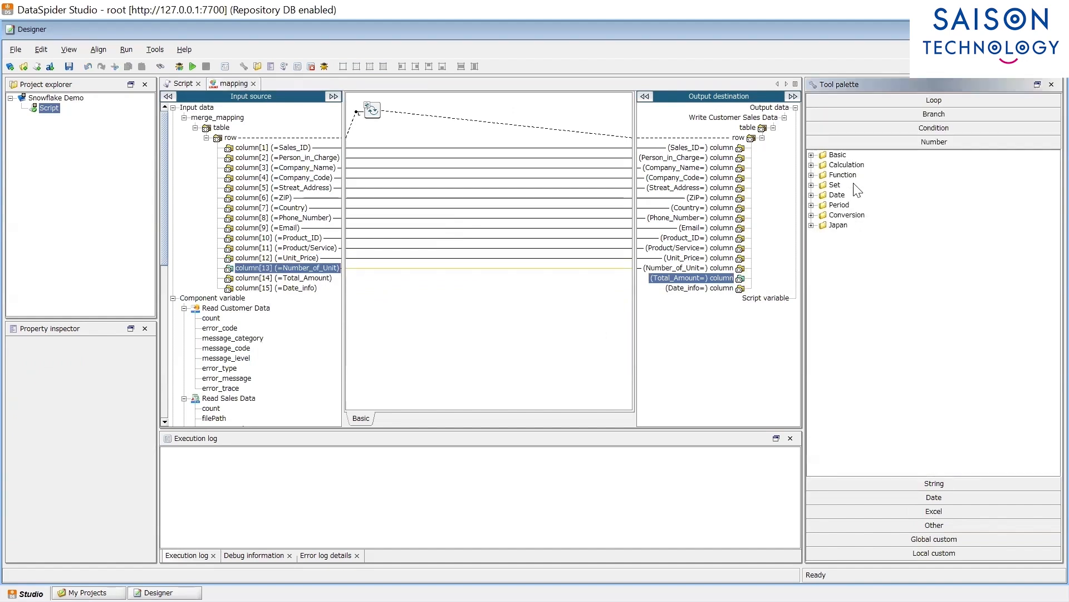
{"action": "double_click", "coordinate": [848, 166]}
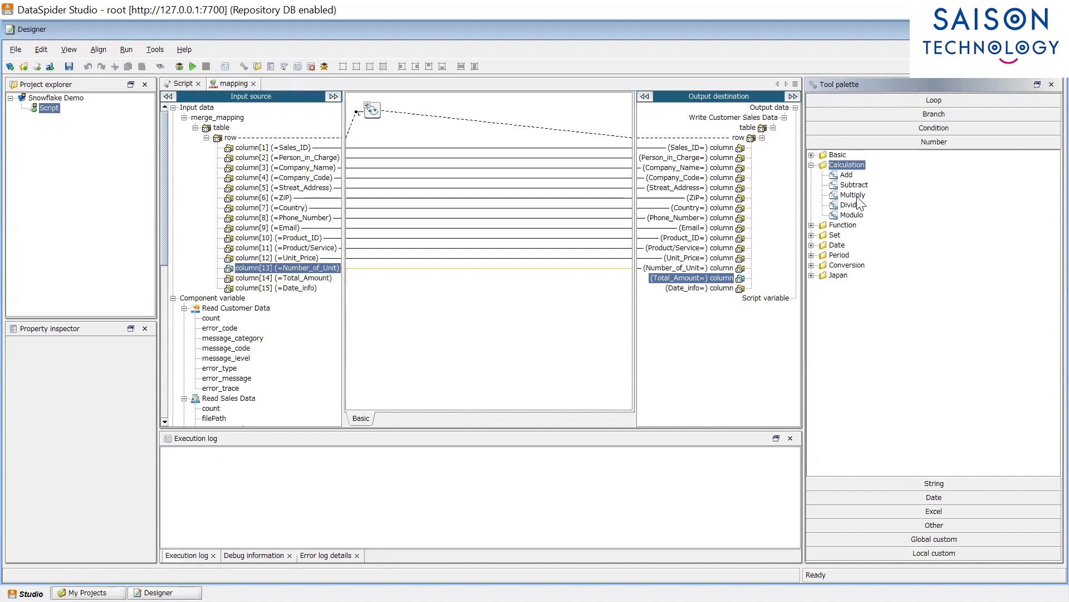
{"action": "left_click", "coordinate": [852, 195]}
{"action": "left_click", "coordinate": [481, 305]}
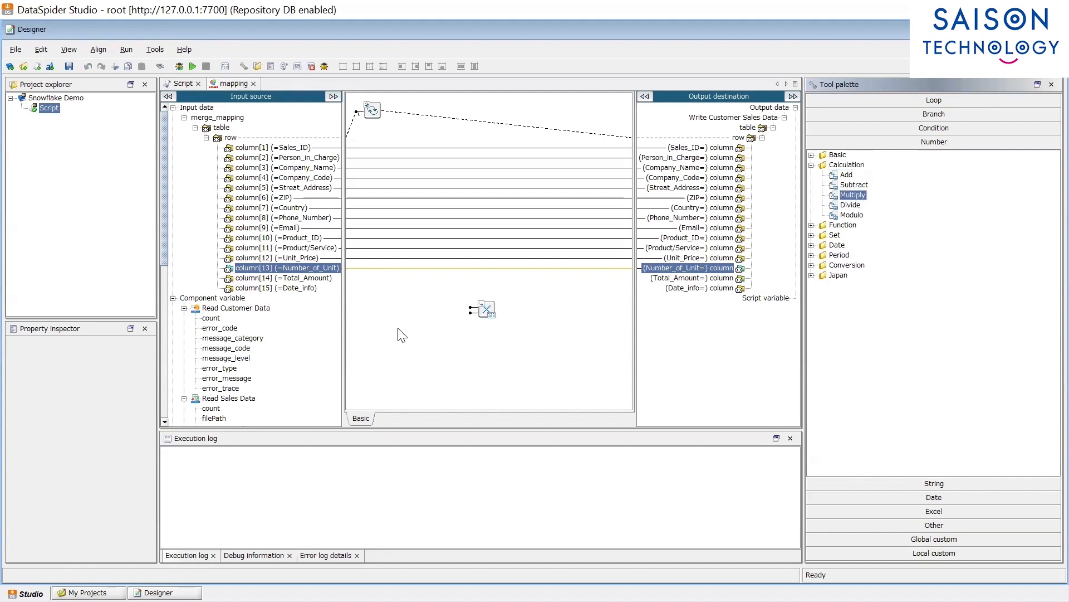
{"action": "left_click", "coordinate": [310, 258]}
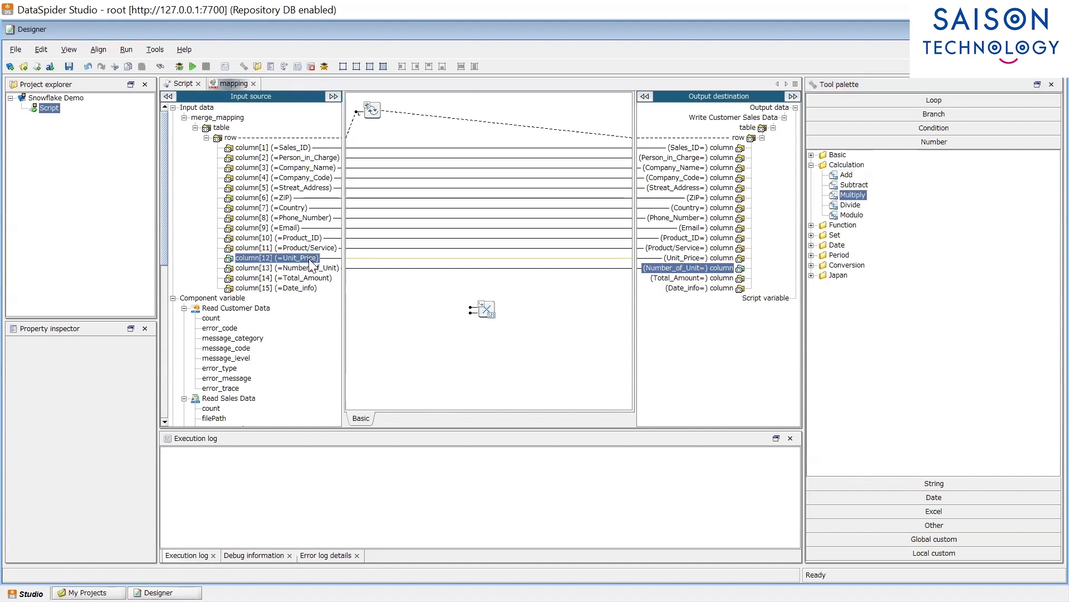
{"action": "left_click_drag", "start_coordinate": [310, 260], "coordinate": [472, 307]}
{"action": "left_click_drag", "start_coordinate": [328, 269], "coordinate": [663, 278]}
{"action": "left_click", "coordinate": [701, 289]}
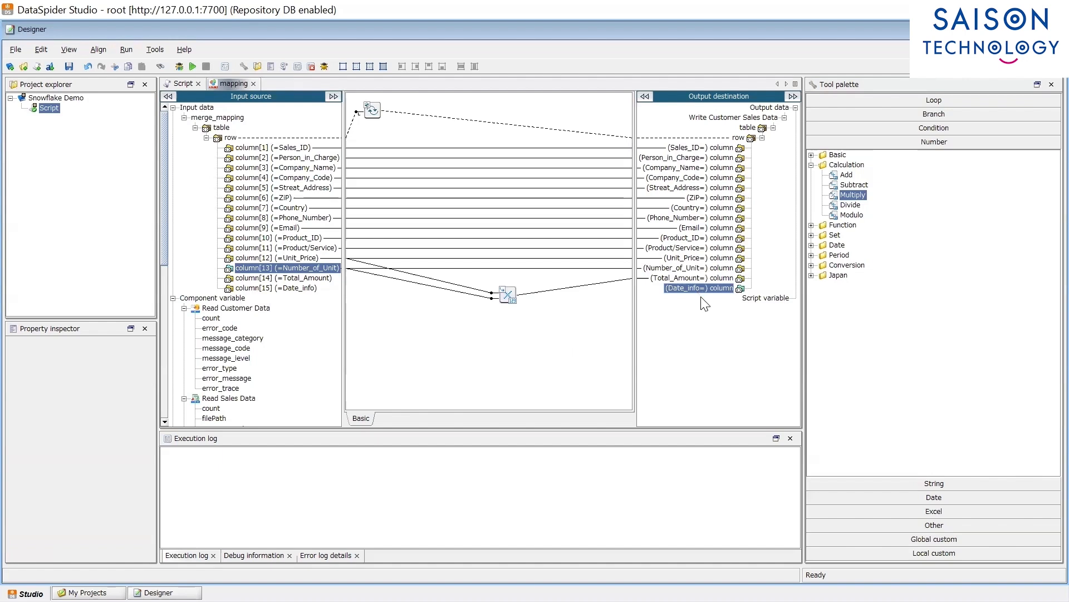
{"action": "left_click", "coordinate": [929, 496]}
Step: Add a Current Date/Time function and a Date/Time Formatting function set to MM/dd/YYYY
{"action": "double_click", "coordinate": [836, 182]}
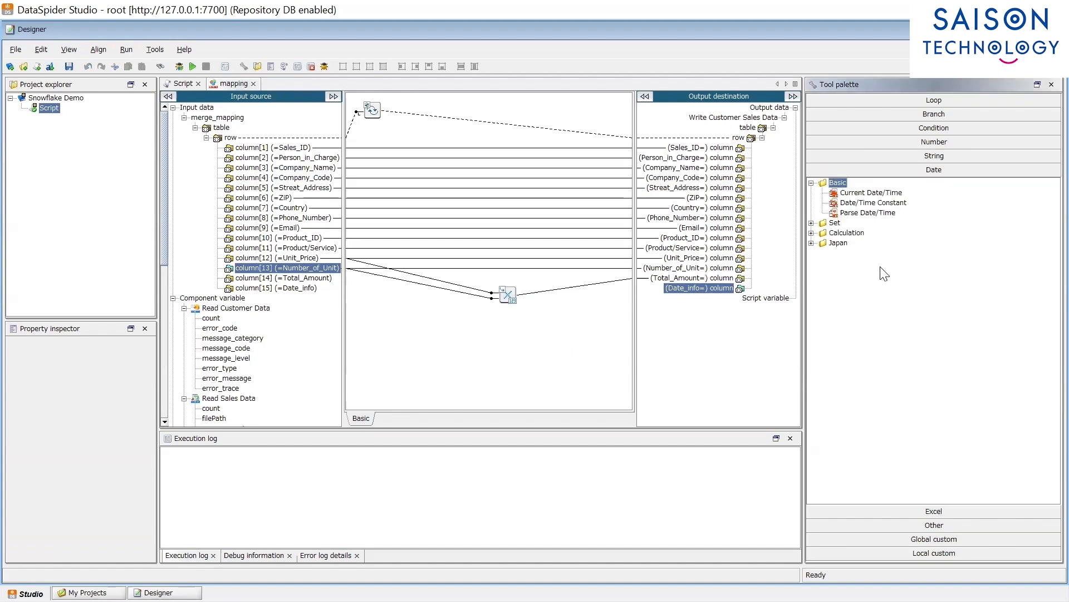
{"action": "left_click", "coordinate": [872, 193]}
{"action": "left_click_drag", "start_coordinate": [871, 193], "coordinate": [452, 364]}
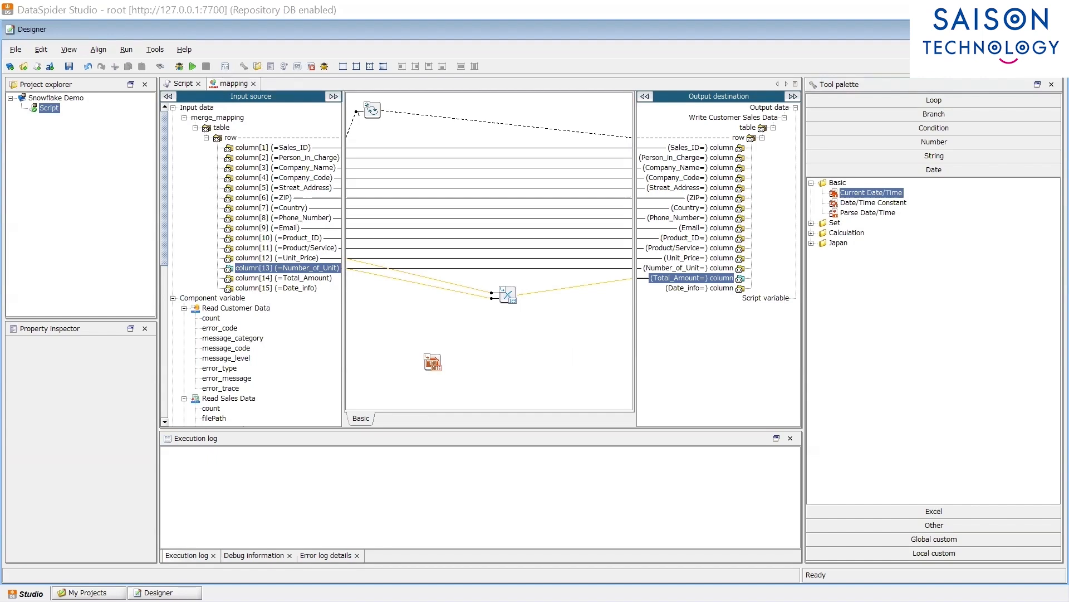
{"action": "left_click", "coordinate": [944, 156]}
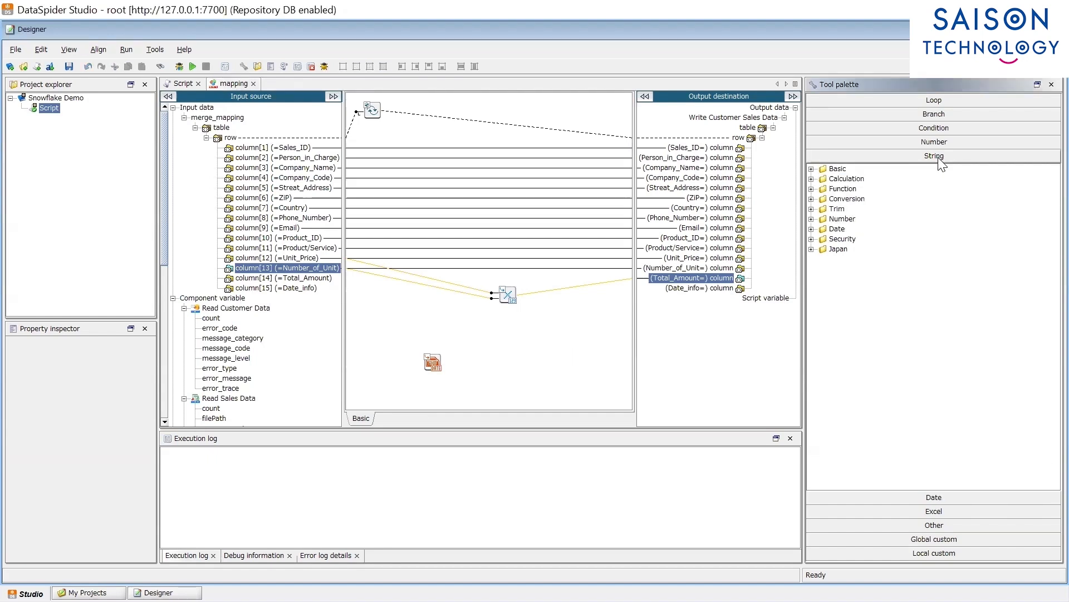
{"action": "double_click", "coordinate": [837, 229]}
{"action": "left_click_drag", "start_coordinate": [853, 240], "coordinate": [508, 363]}
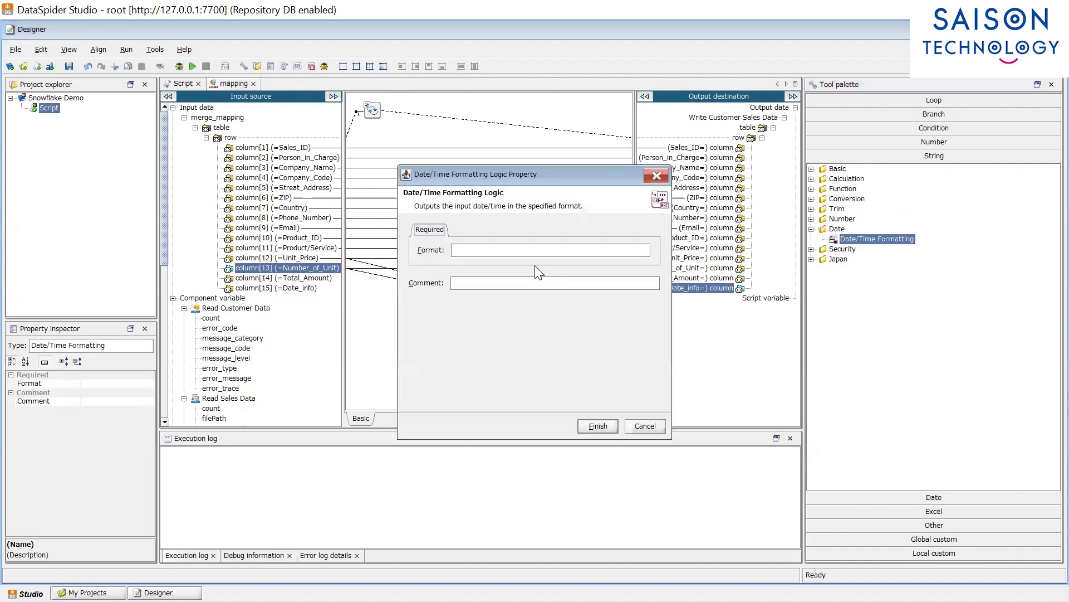
{"action": "type", "text": "MM/dd/YYYY"}
{"action": "type", "text": "MM/dd/YYYY"}
{"action": "left_click", "coordinate": [602, 427]}
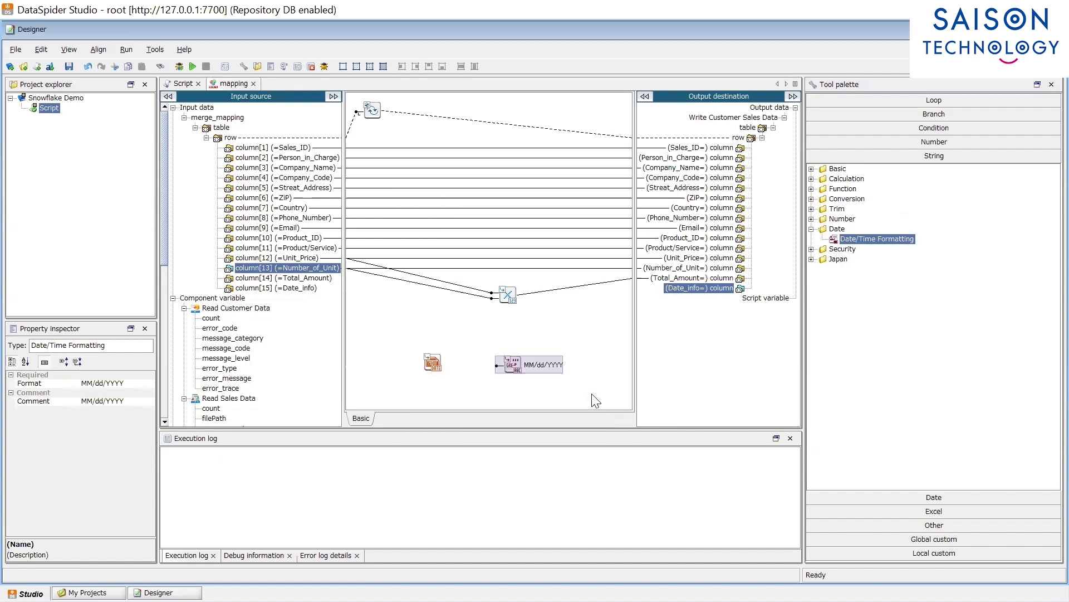
Step: Route the current date through the formatter into Date_info, then close the mapping
{"action": "left_click_drag", "start_coordinate": [443, 364], "coordinate": [508, 363]}
{"action": "left_click_drag", "start_coordinate": [693, 297], "coordinate": [690, 291]}
{"action": "left_click", "coordinate": [254, 84]}
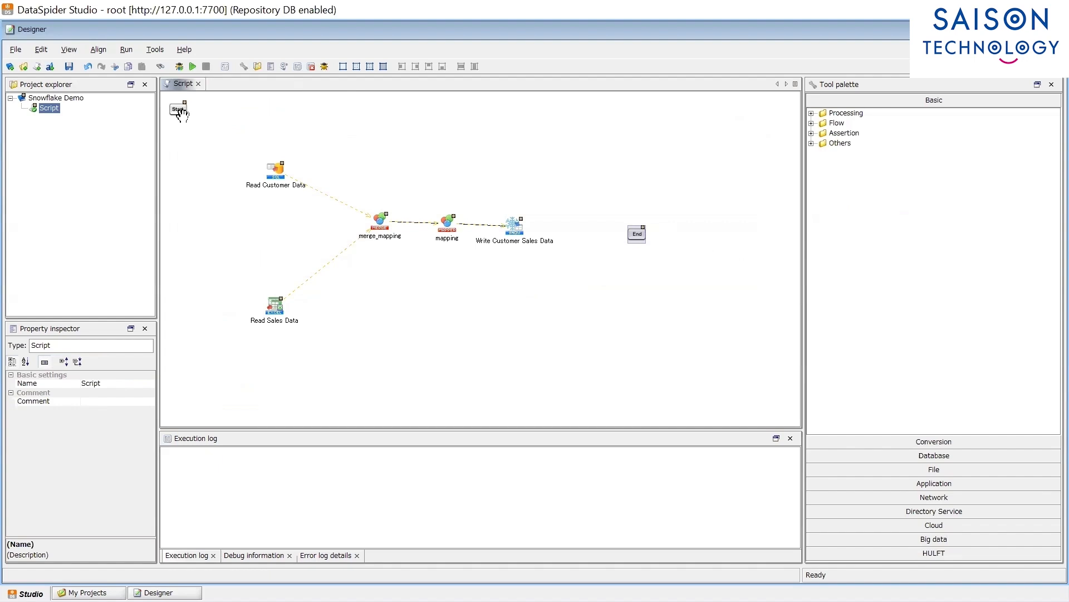
Step: Connect Start to Read Customer Data, and Read Customer Data to Read Sales Data
{"action": "left_click", "coordinate": [180, 113]}
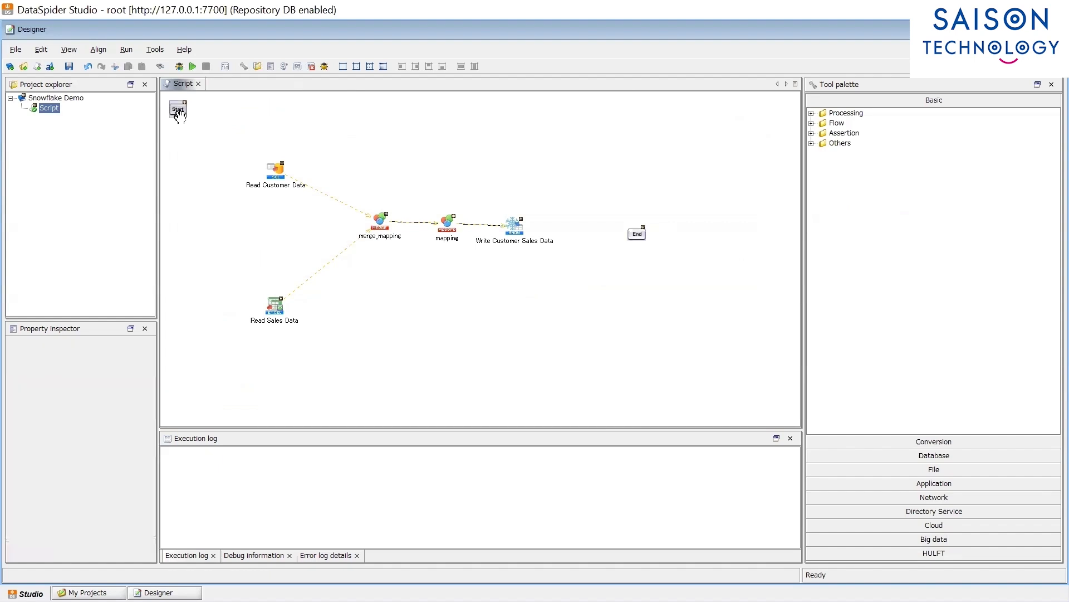
{"action": "left_click", "coordinate": [641, 239]}
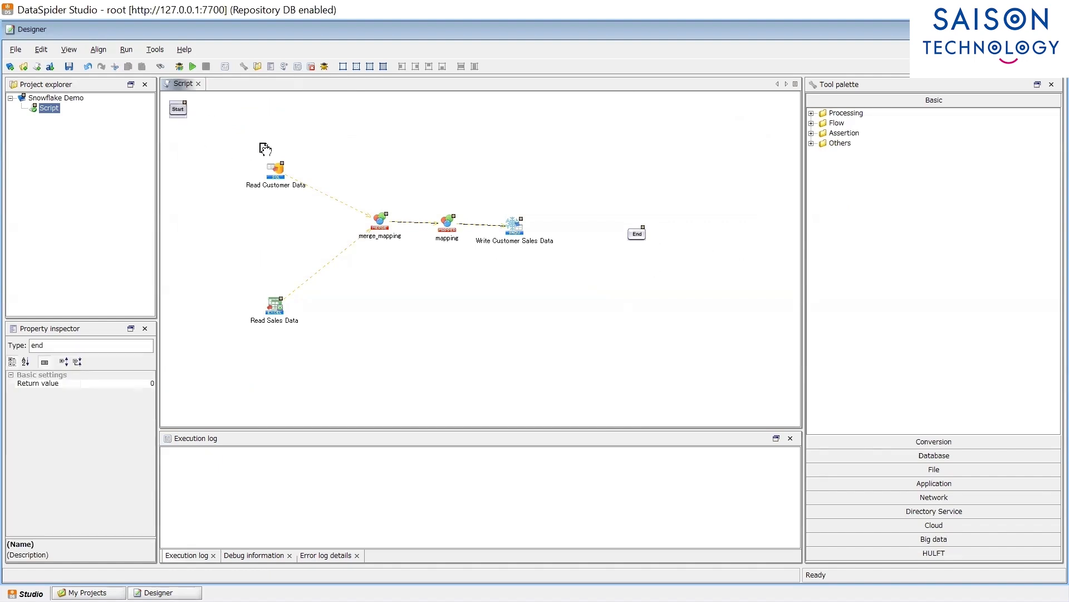
{"action": "left_click", "coordinate": [281, 174]}
{"action": "left_click_drag", "start_coordinate": [281, 173], "coordinate": [282, 172]}
{"action": "left_click_drag", "start_coordinate": [277, 176], "coordinate": [640, 231]}
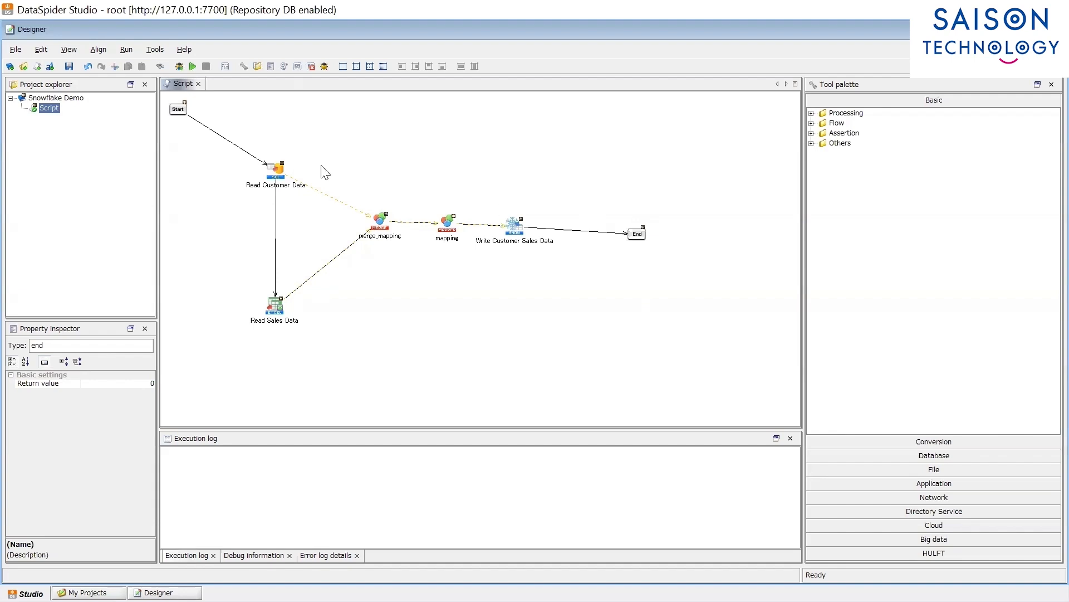
Step: Align Start with Read Customer Data, Read Customer Data above Read Sales Data, and mapping with merge_mapping
{"action": "left_click_drag", "start_coordinate": [178, 109], "coordinate": [196, 166]}
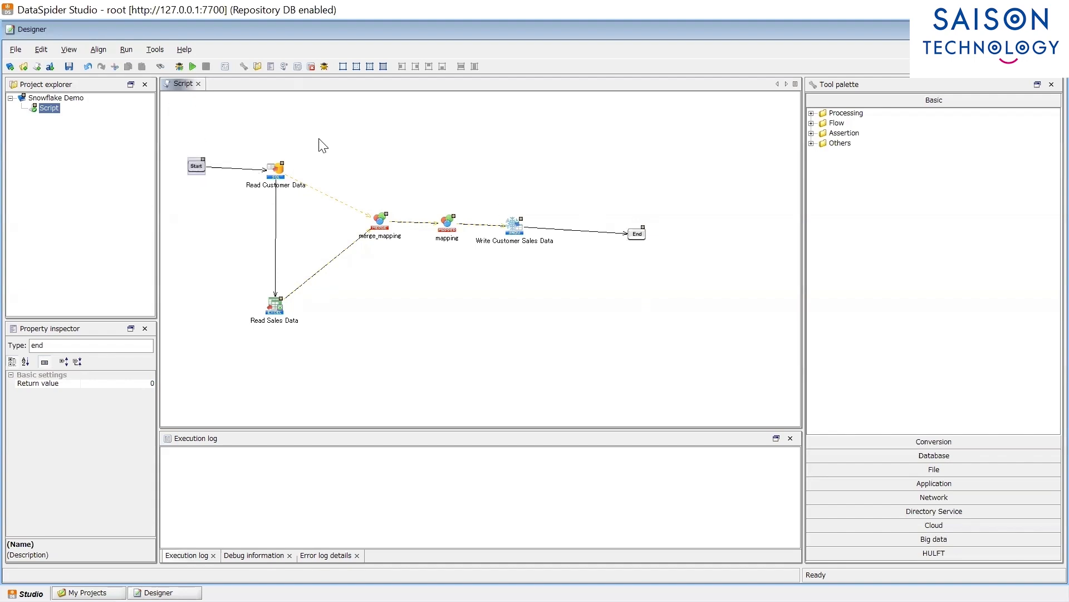
{"action": "left_click_drag", "start_coordinate": [324, 134], "coordinate": [178, 228]}
{"action": "left_click", "coordinate": [428, 67]}
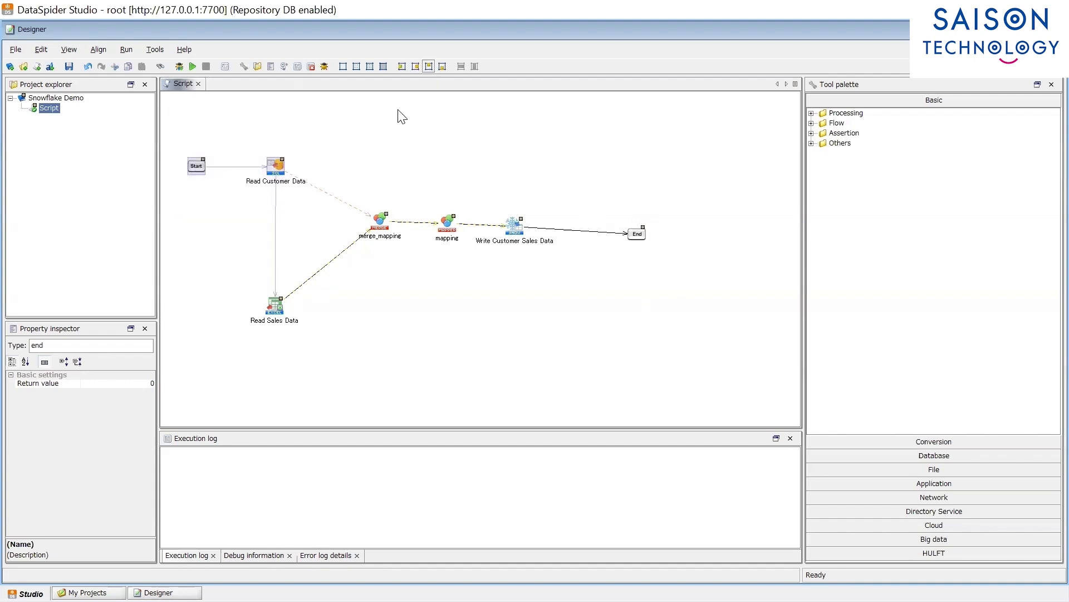
{"action": "left_click_drag", "start_coordinate": [344, 143], "coordinate": [266, 320]}
{"action": "left_click", "coordinate": [402, 66]}
{"action": "left_click_drag", "start_coordinate": [476, 269], "coordinate": [358, 206]}
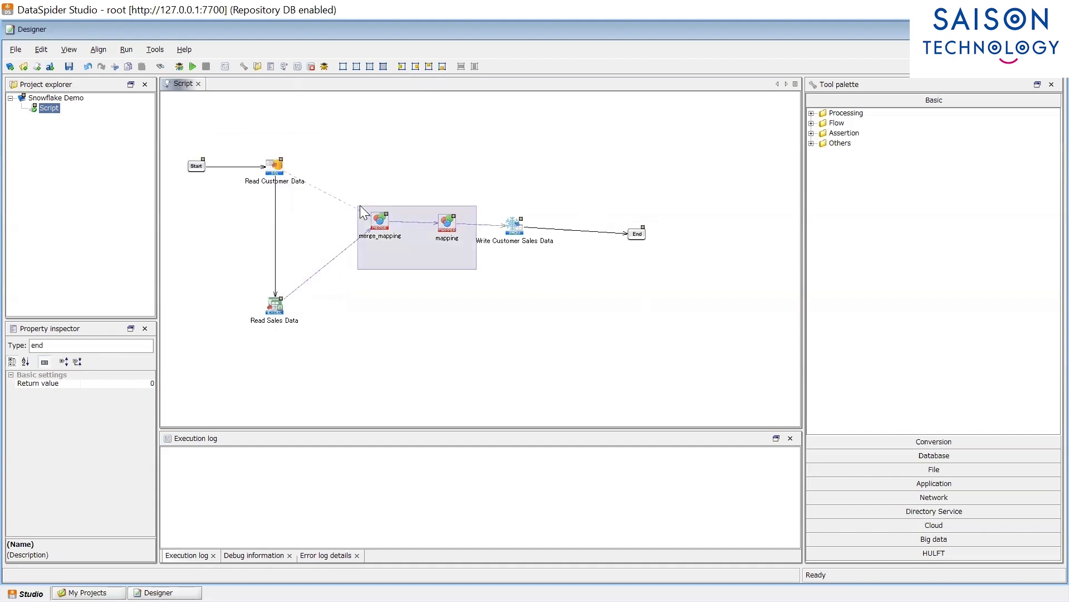
{"action": "left_click", "coordinate": [428, 67]}
Step: Move Write Customer Sales Data up above mapping and End up beside it
{"action": "left_click", "coordinate": [479, 292]}
{"action": "left_click_drag", "start_coordinate": [514, 225], "coordinate": [495, 148]}
{"action": "left_click_drag", "start_coordinate": [636, 229], "coordinate": [590, 148]}
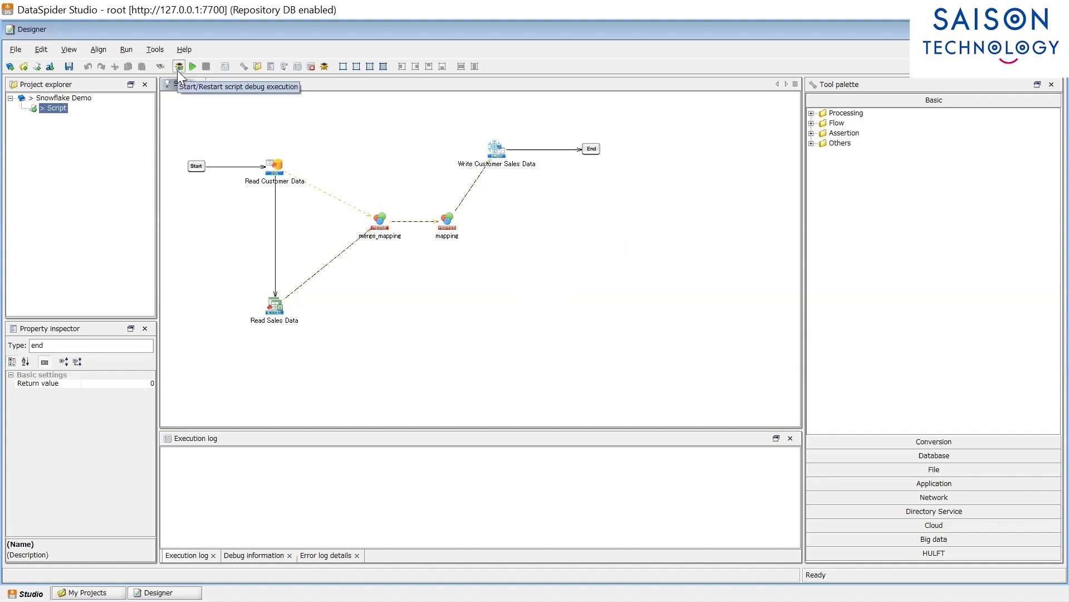
Step: Run the script in debug mode, accept the success message, and review the log's 10 inserted, committed rows
{"action": "left_click_drag", "start_coordinate": [173, 108], "coordinate": [210, 141]}
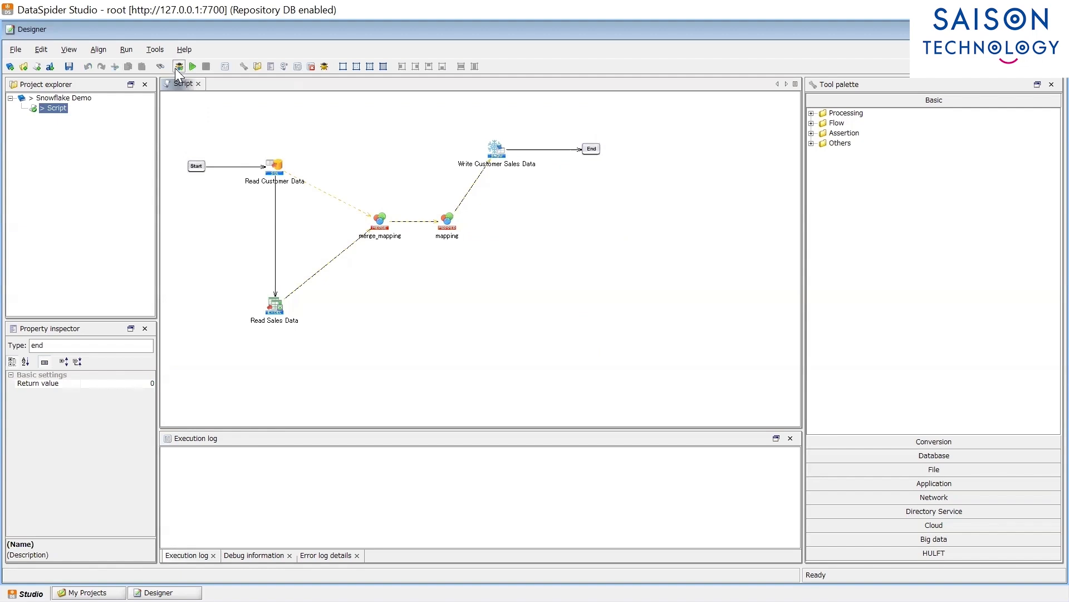
{"action": "left_click", "coordinate": [178, 67]}
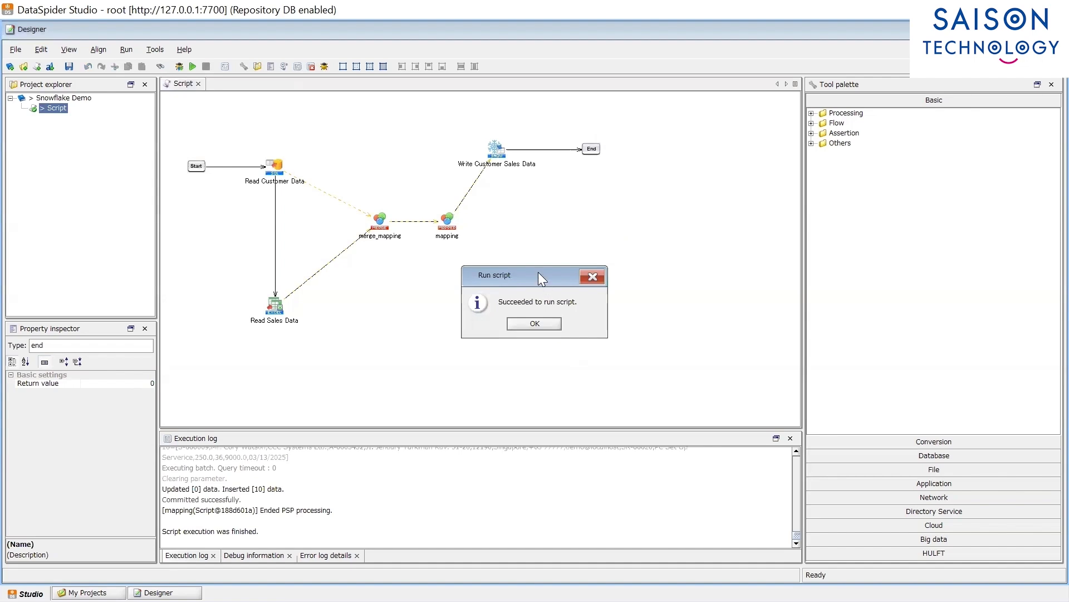
{"action": "left_click_drag", "start_coordinate": [538, 273], "coordinate": [489, 270]}
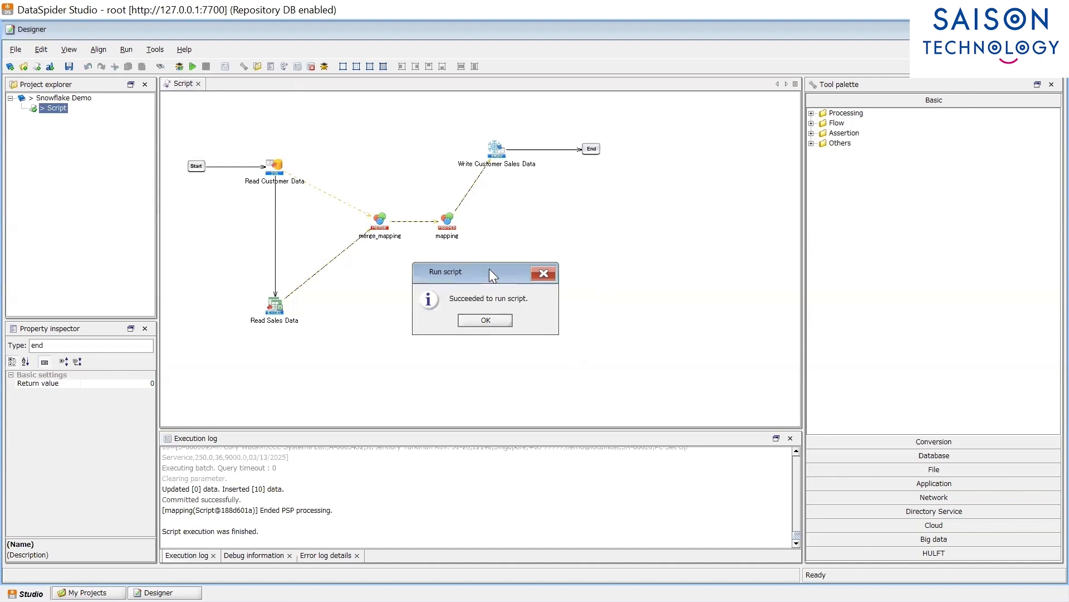
{"action": "left_click", "coordinate": [489, 321]}
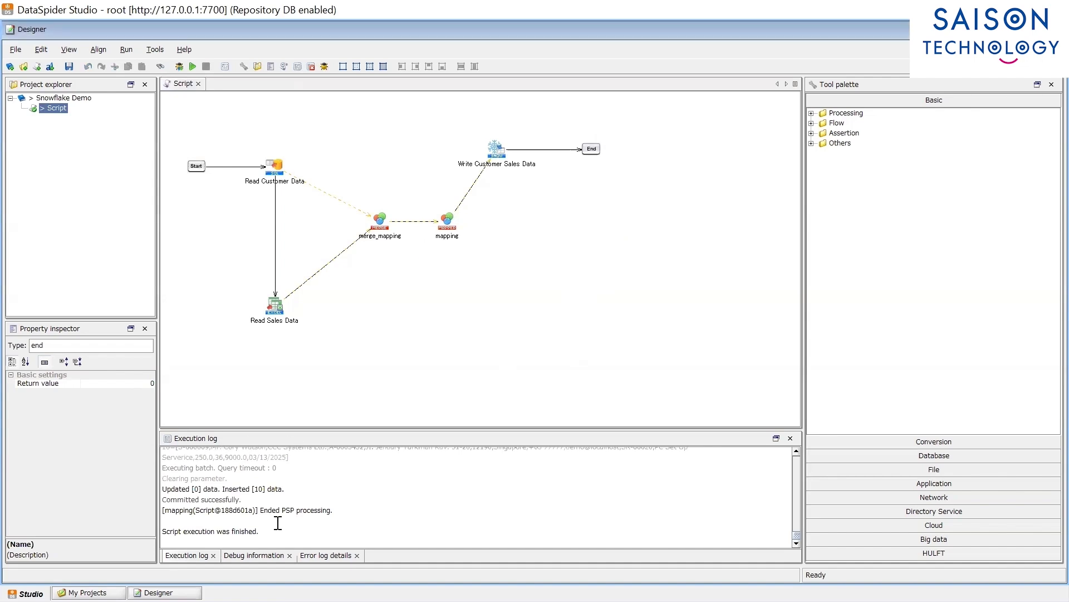
{"action": "left_click_drag", "start_coordinate": [268, 536], "coordinate": [160, 493]}
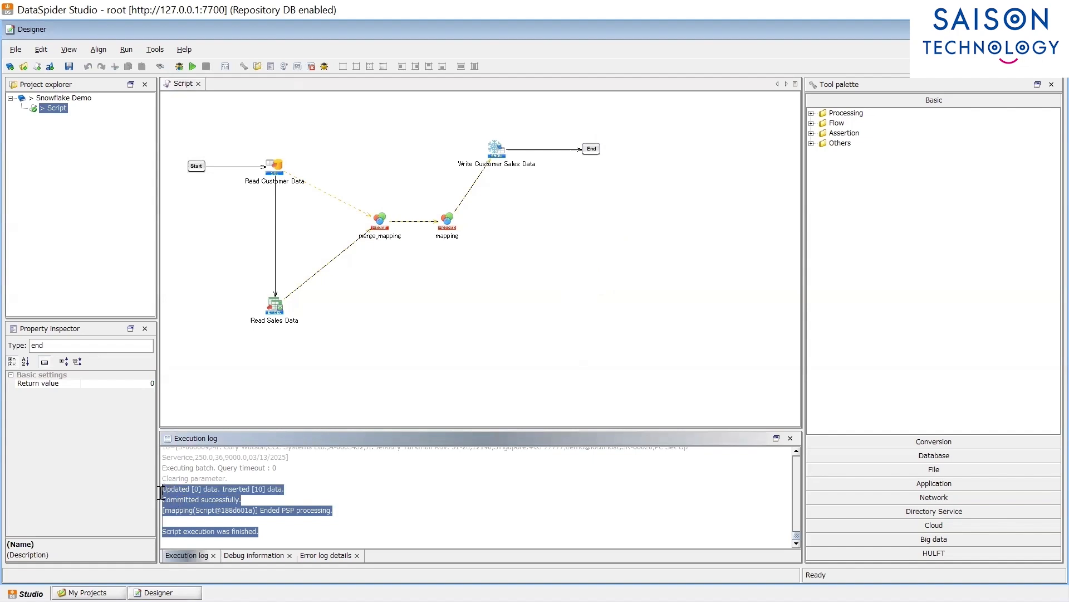
{"action": "left_click", "coordinate": [452, 355]}
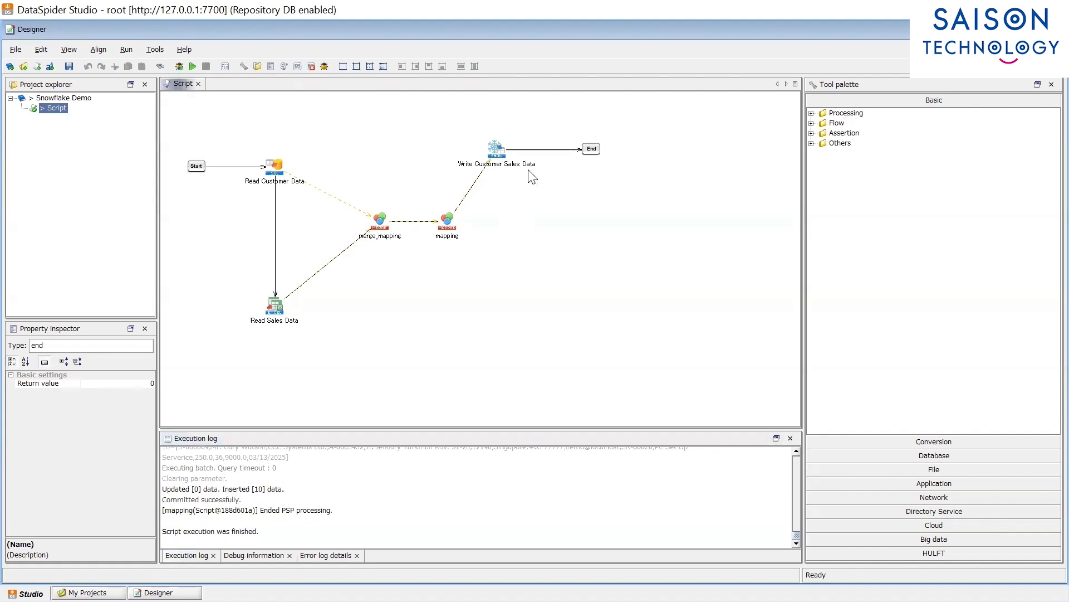
Step: Open the Write Customer Sales Data settings and fetch the destination table list
{"action": "left_click", "coordinate": [499, 160]}
{"action": "double_click", "coordinate": [500, 160]}
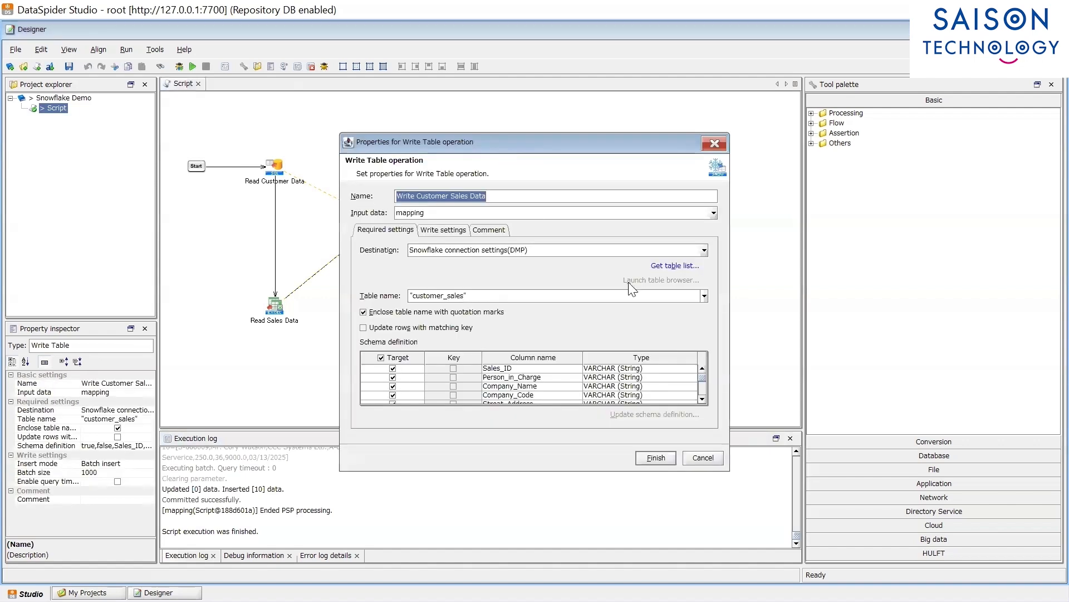
{"action": "left_click", "coordinate": [669, 266]}
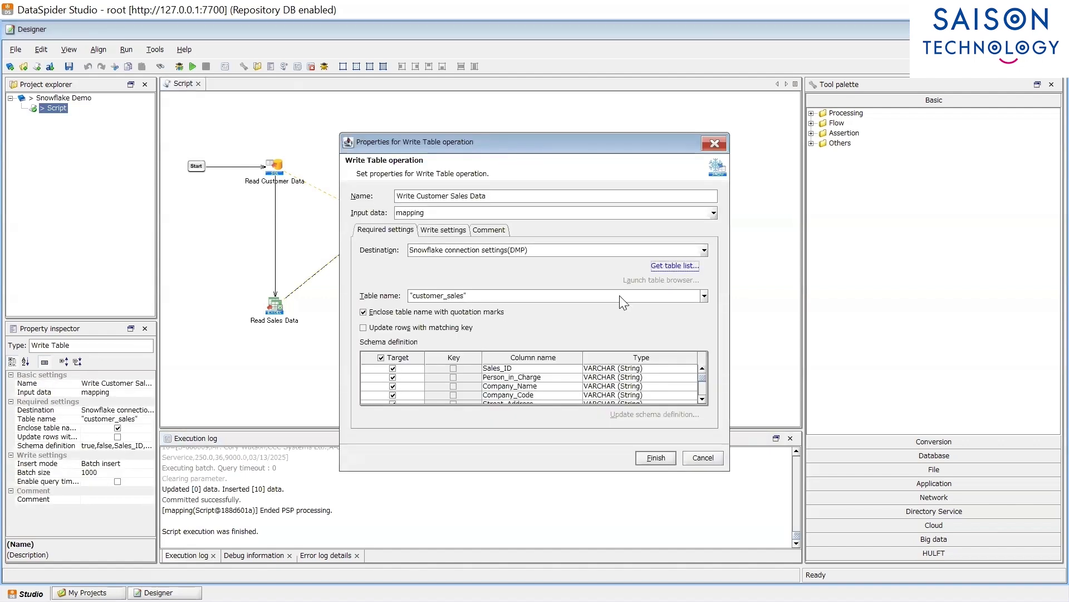
{"action": "left_click", "coordinate": [546, 325]}
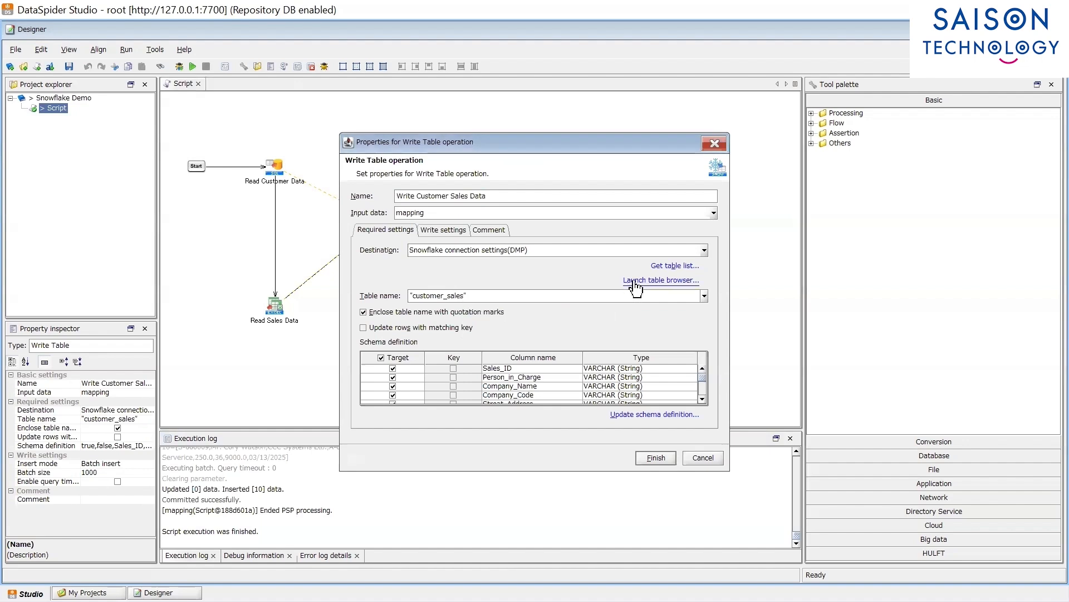
Step: Browse customer_sales contents to confirm the 10 rows and Total_Amount values, then close the settings
{"action": "left_click", "coordinate": [636, 287]}
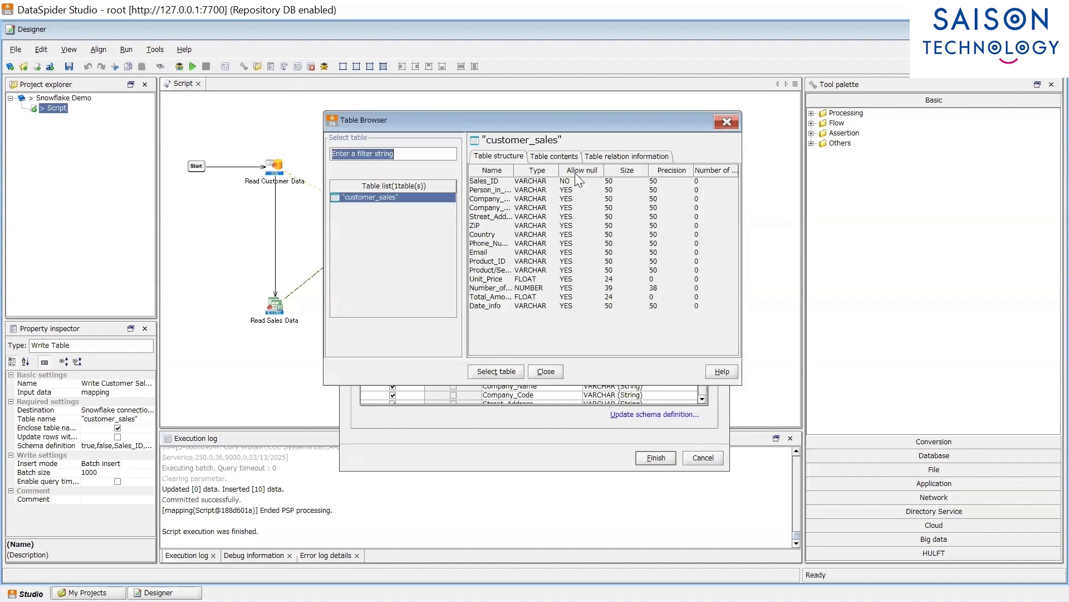
{"action": "left_click", "coordinate": [554, 159]}
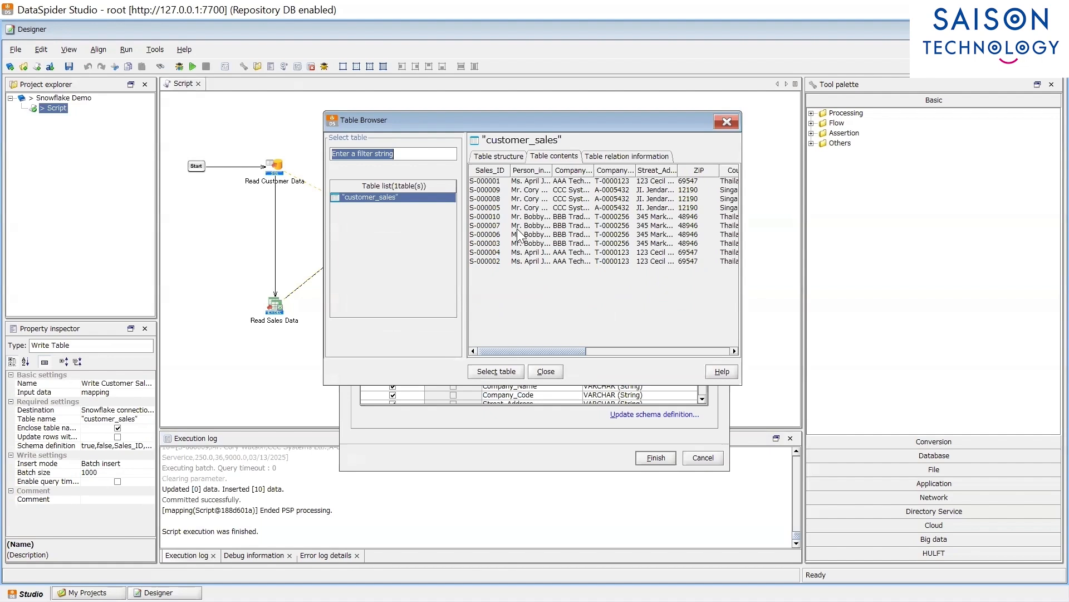
{"action": "left_click_drag", "start_coordinate": [542, 350], "coordinate": [719, 363]}
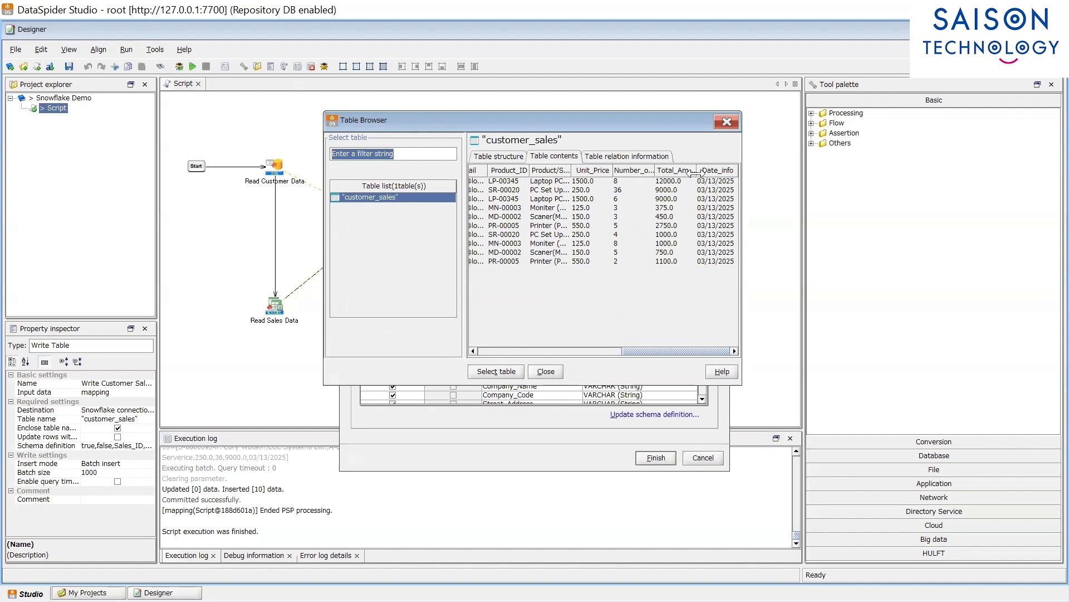
{"action": "left_click_drag", "start_coordinate": [695, 174], "coordinate": [708, 175]}
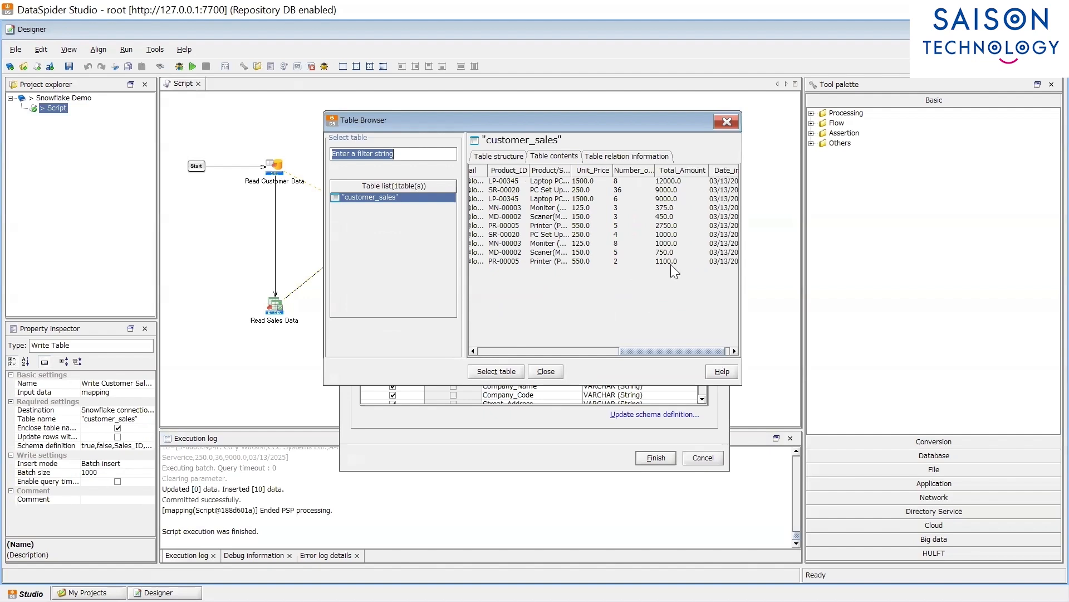
{"action": "left_click", "coordinate": [560, 369]}
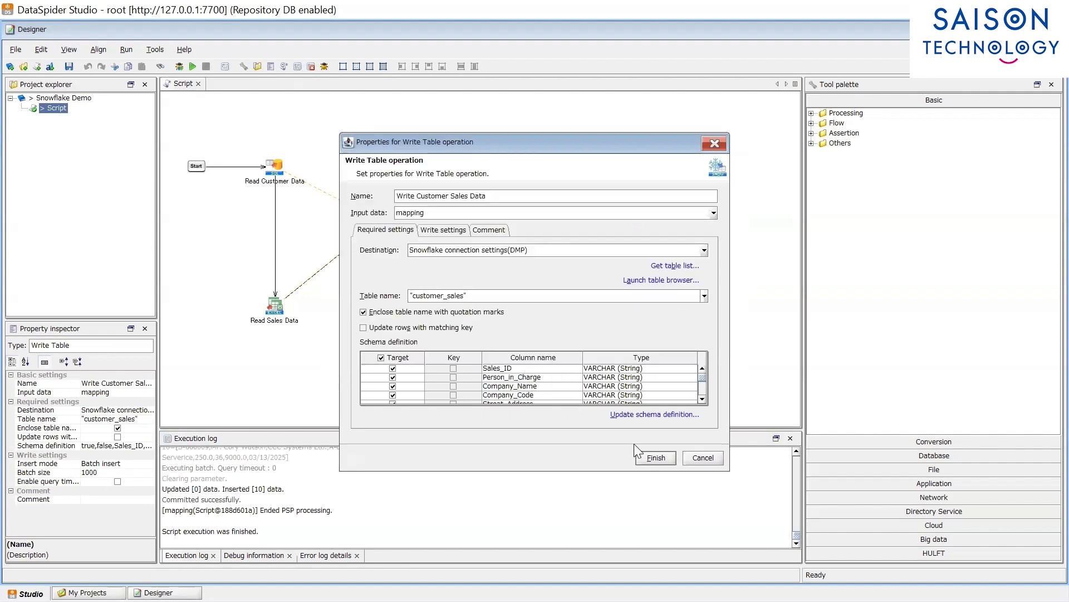
{"action": "left_click", "coordinate": [660, 458]}
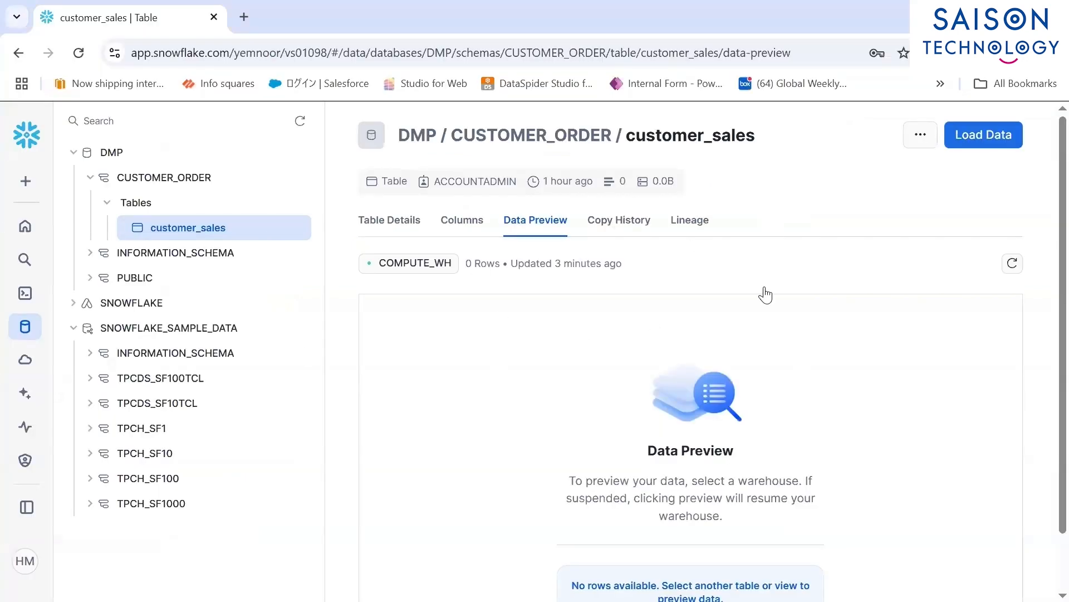
Step: Reload the customer_sales Data Preview and scroll right to see Total_Amount and Date_info
{"action": "left_click", "coordinate": [1014, 265]}
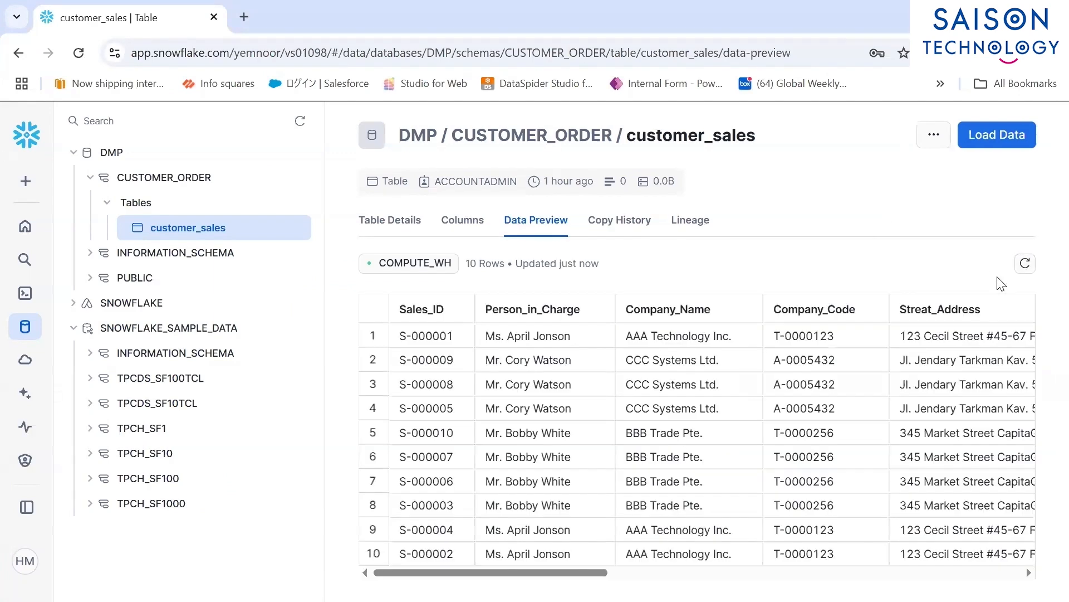
{"action": "left_click_drag", "start_coordinate": [490, 572], "coordinate": [905, 572]}
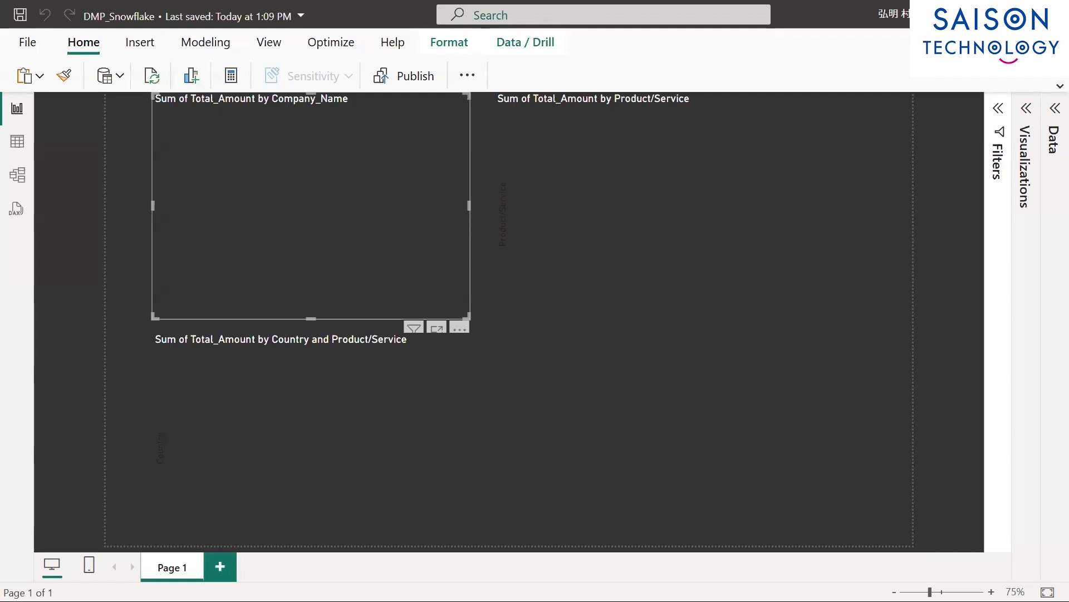
Step: Refresh the DMP_Snowflake report's data from the Home ribbon
{"action": "left_click", "coordinate": [157, 79]}
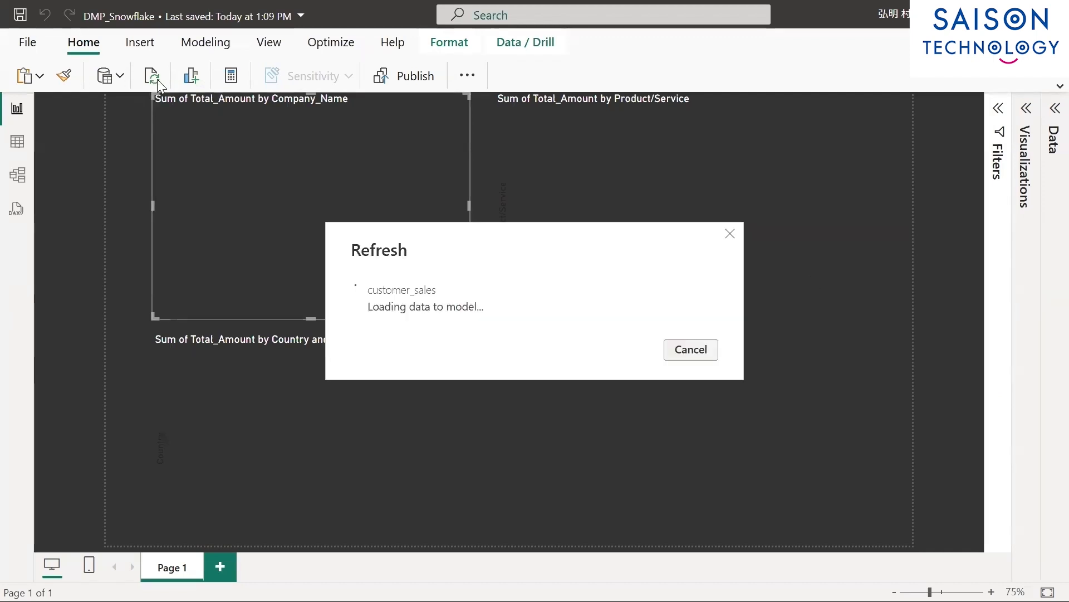